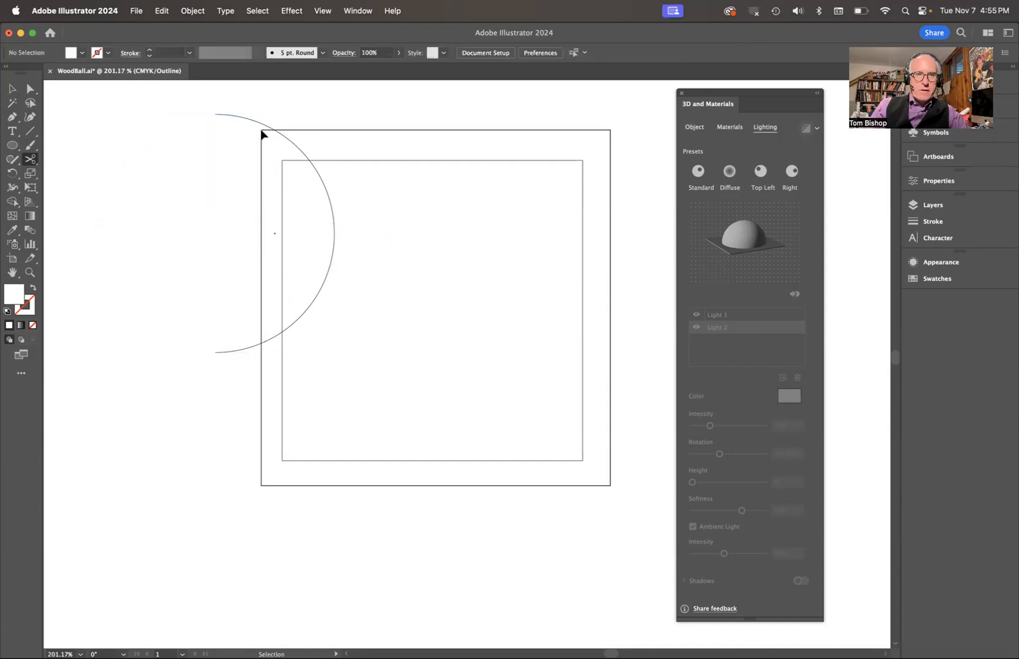
Apply the 3D Revolve effect to the half-circle path and display the artwork in full preview.
super+click(261, 126)
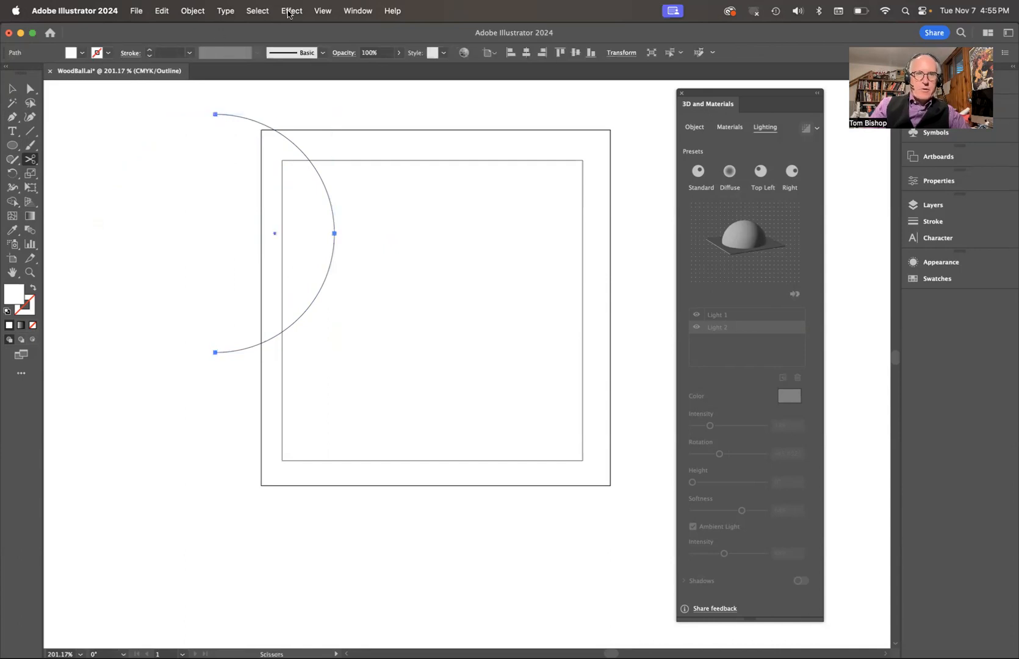
click(292, 10)
mouse_move(315, 108)
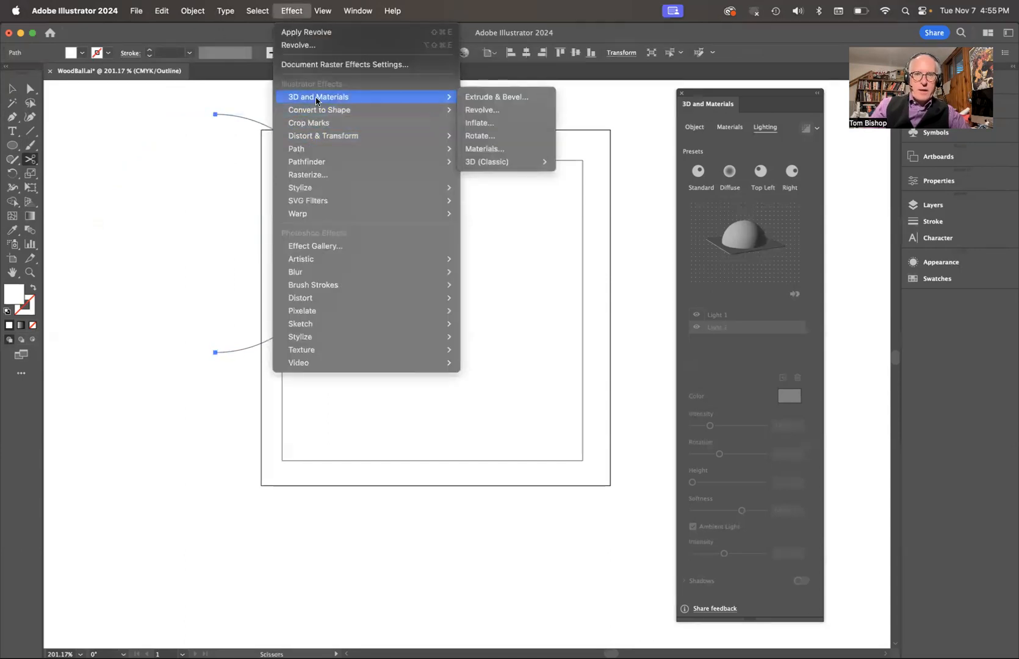
click(488, 111)
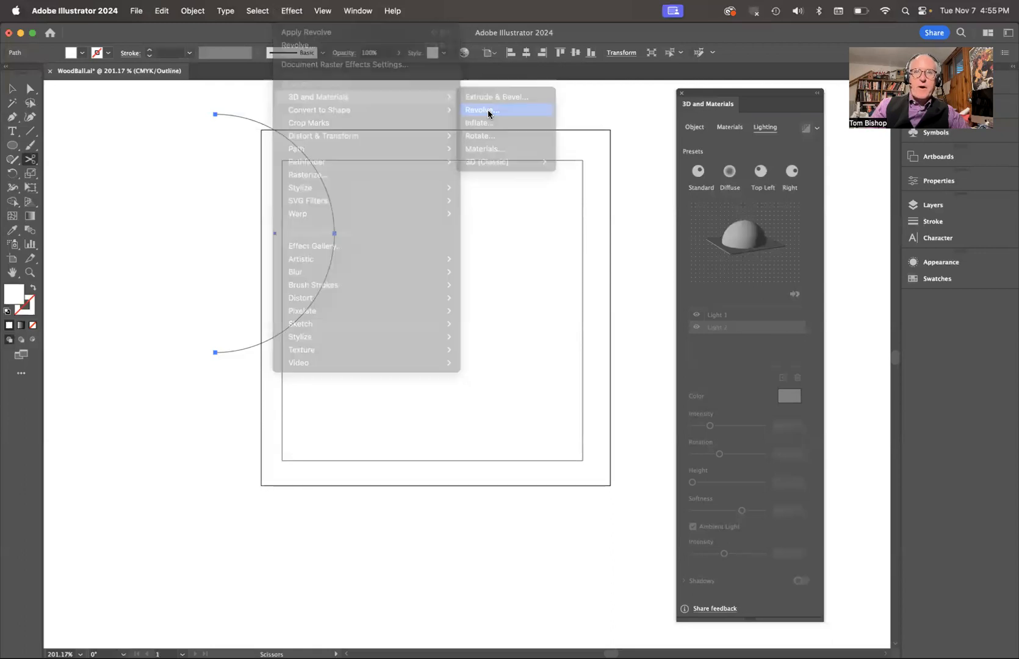
key(super+y)
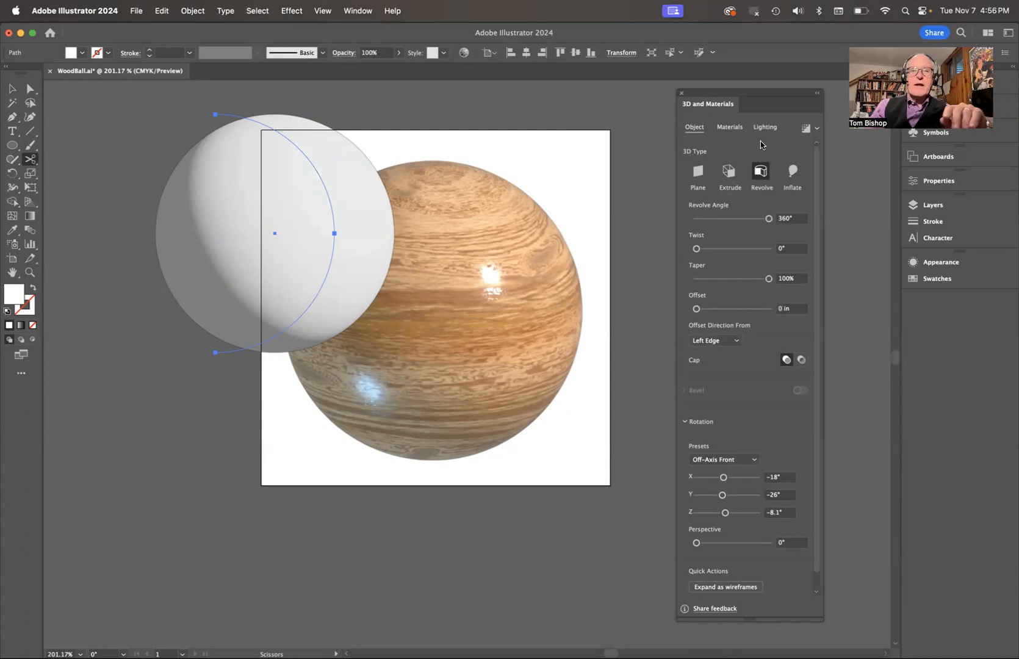
Browse the available 3D materials and the lighting settings for the revolved white sphere.
click(731, 127)
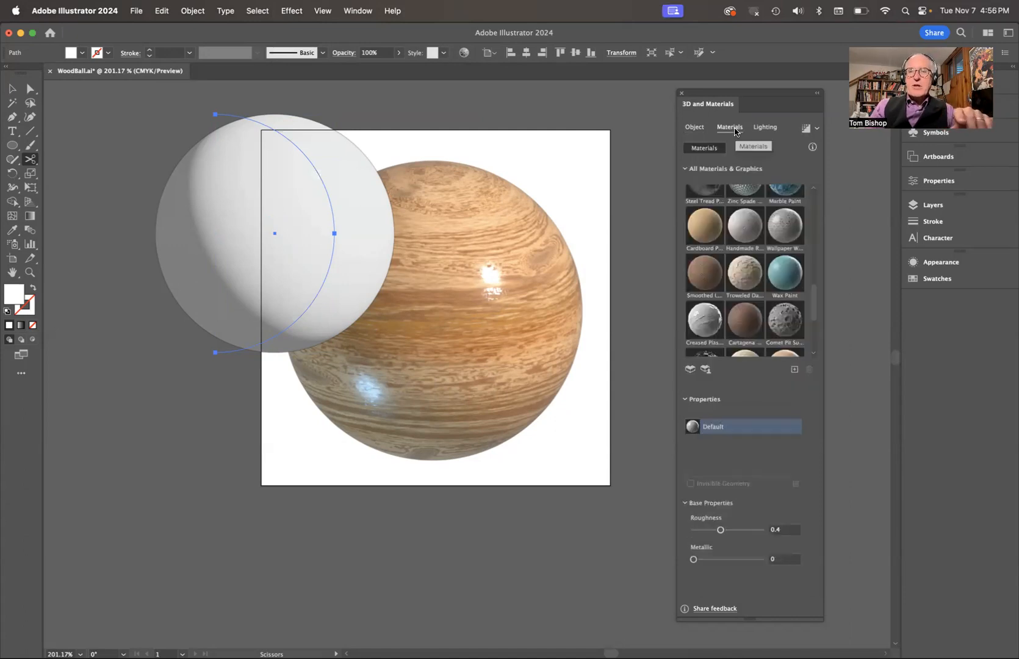
scroll(739, 266, down, 4)
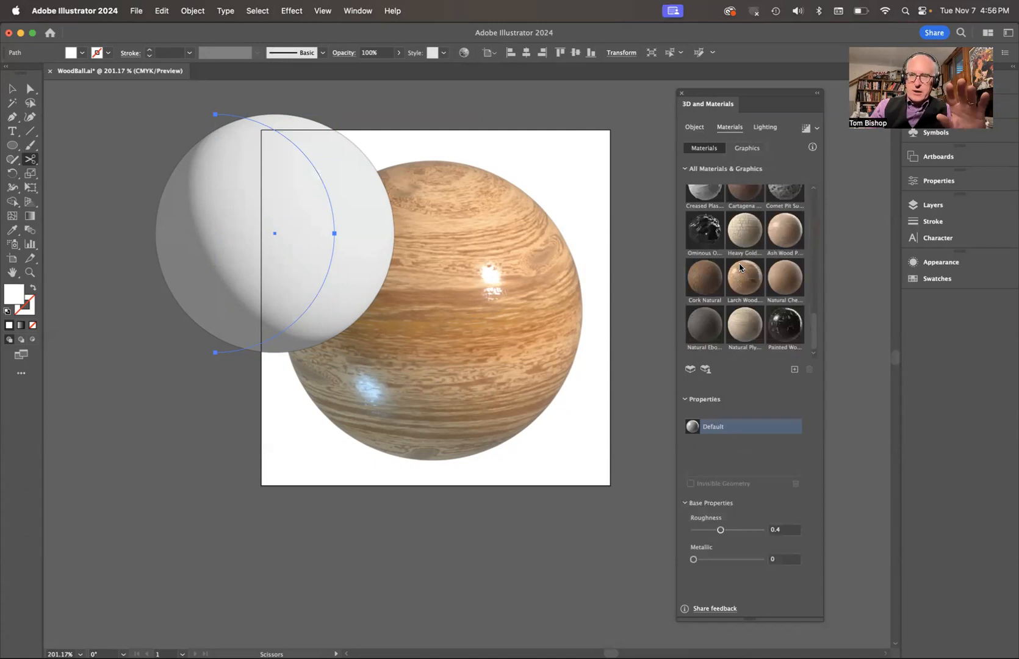
scroll(739, 266, down, 5)
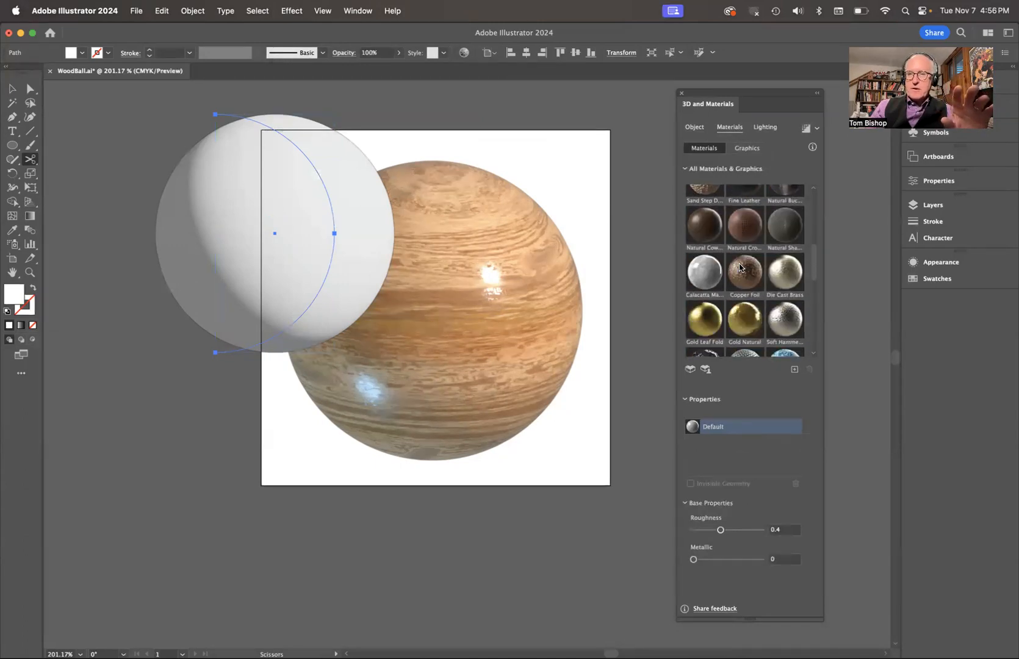
scroll(740, 266, down, 2)
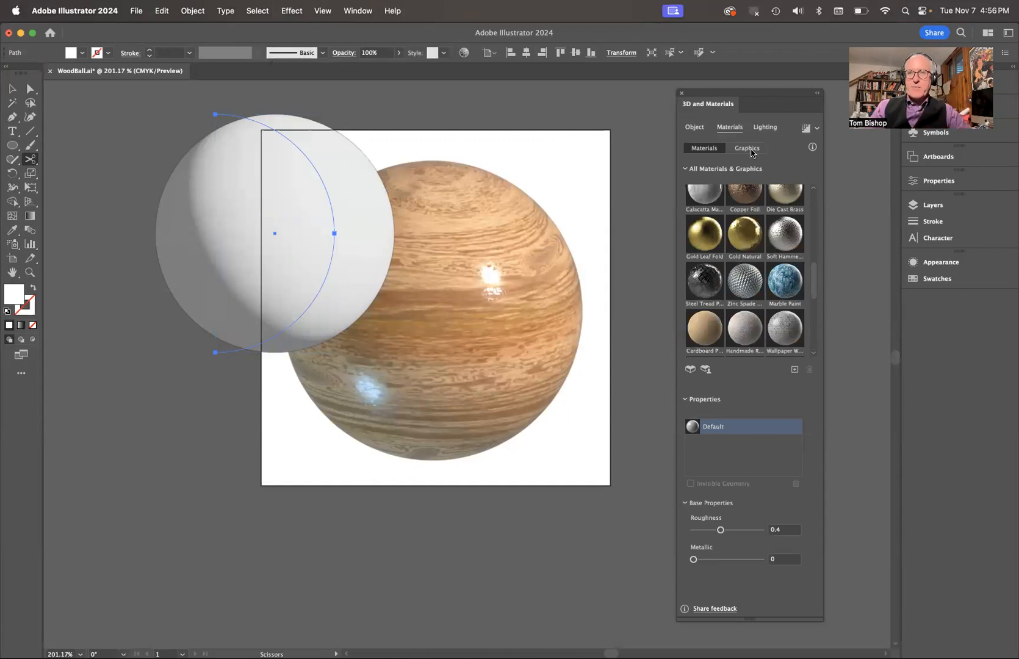
click(766, 129)
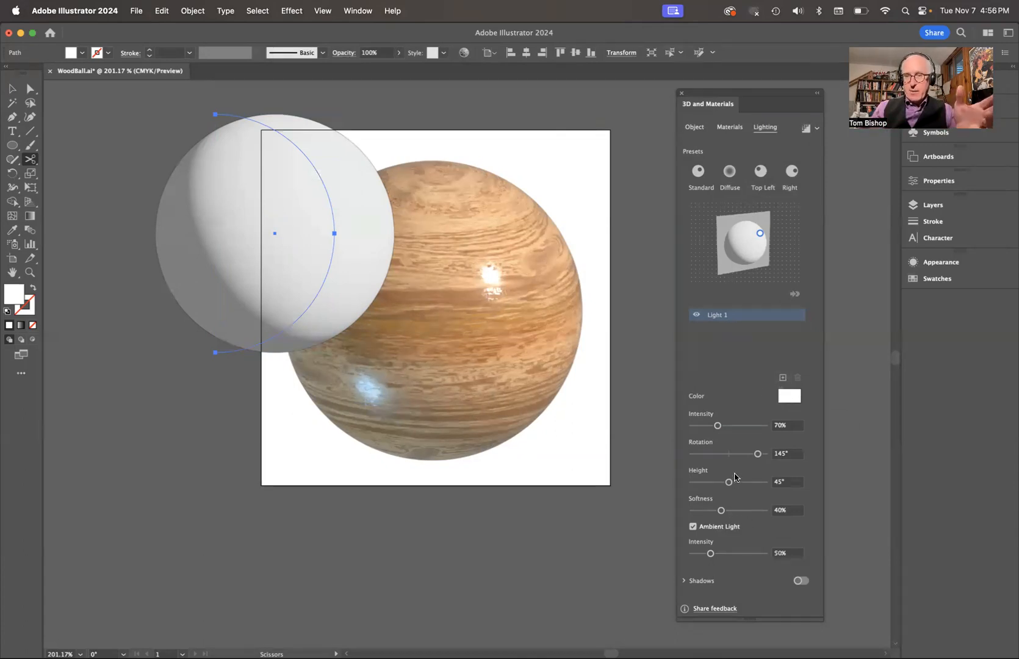
Delete the revolved white sphere, leaving only the wooden ball on the artboard.
key(Delete)
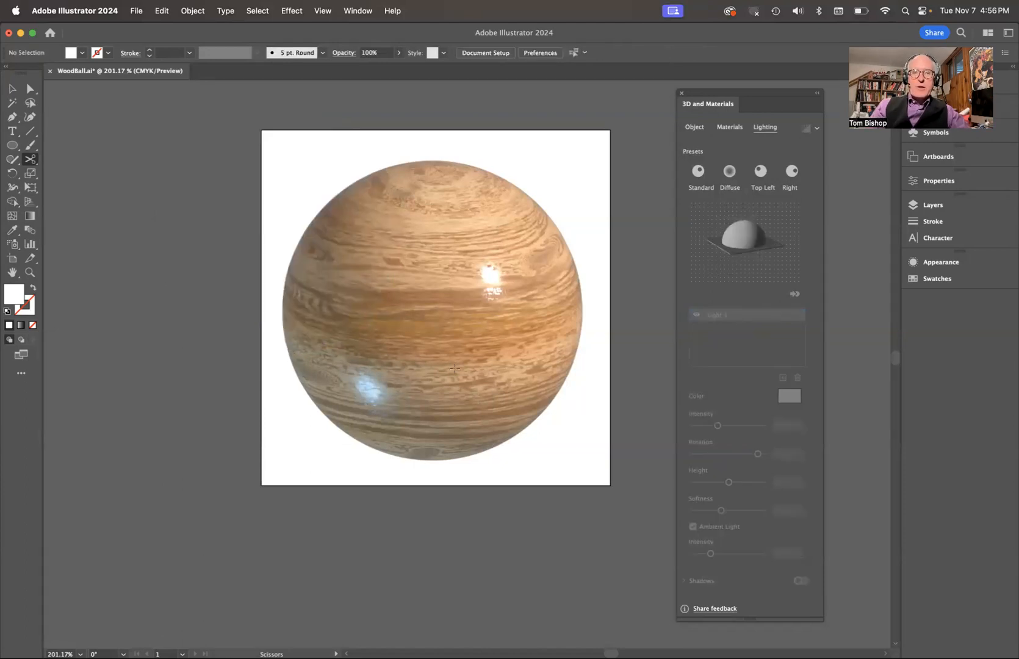
scroll(454, 367, down, 5)
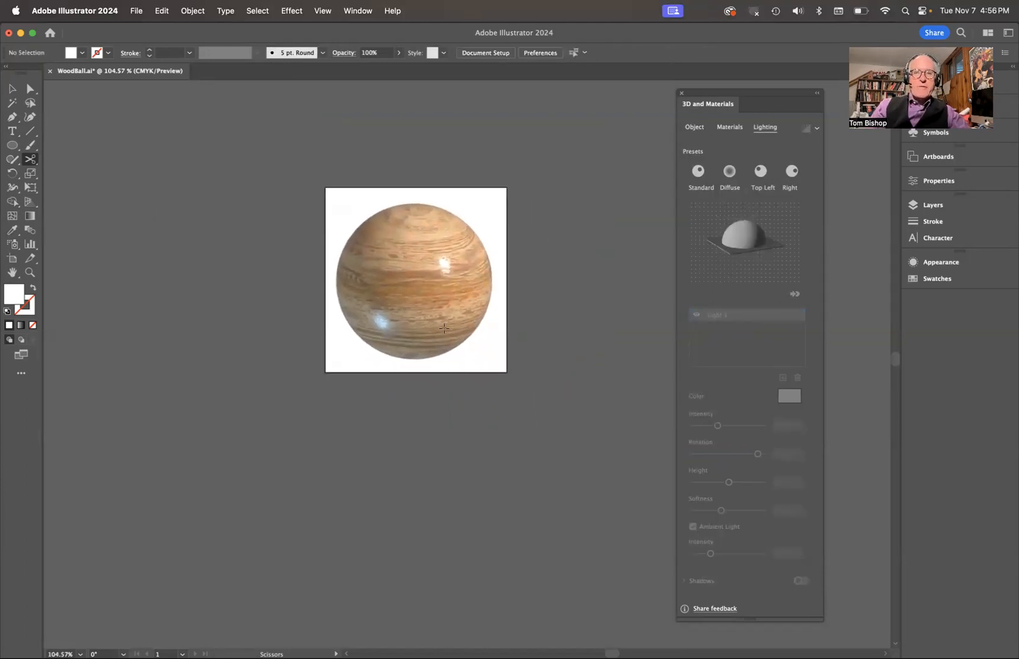
scroll(443, 329, up, 3)
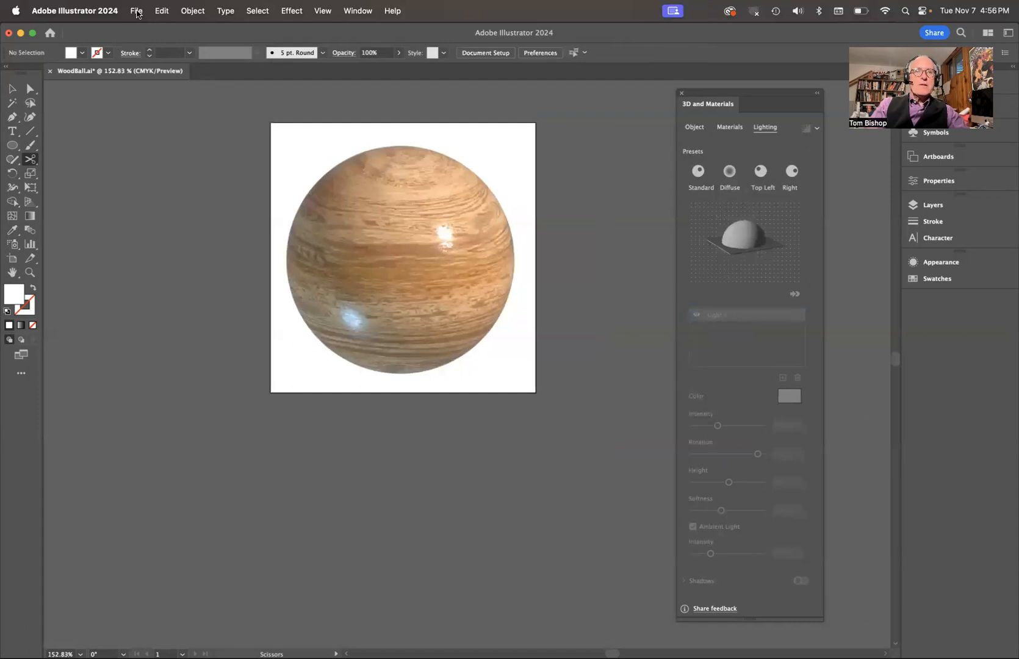
Save the document as WoodBall3.ai in the P3 After Effects folder, accepting the Illustrator 2020 version options.
click(136, 11)
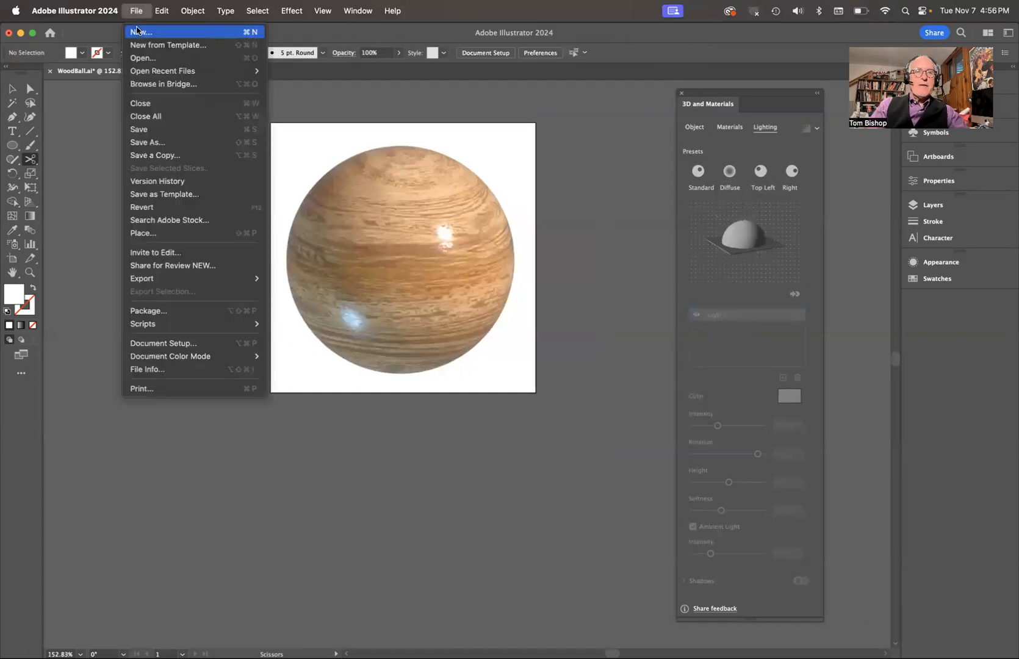
click(147, 144)
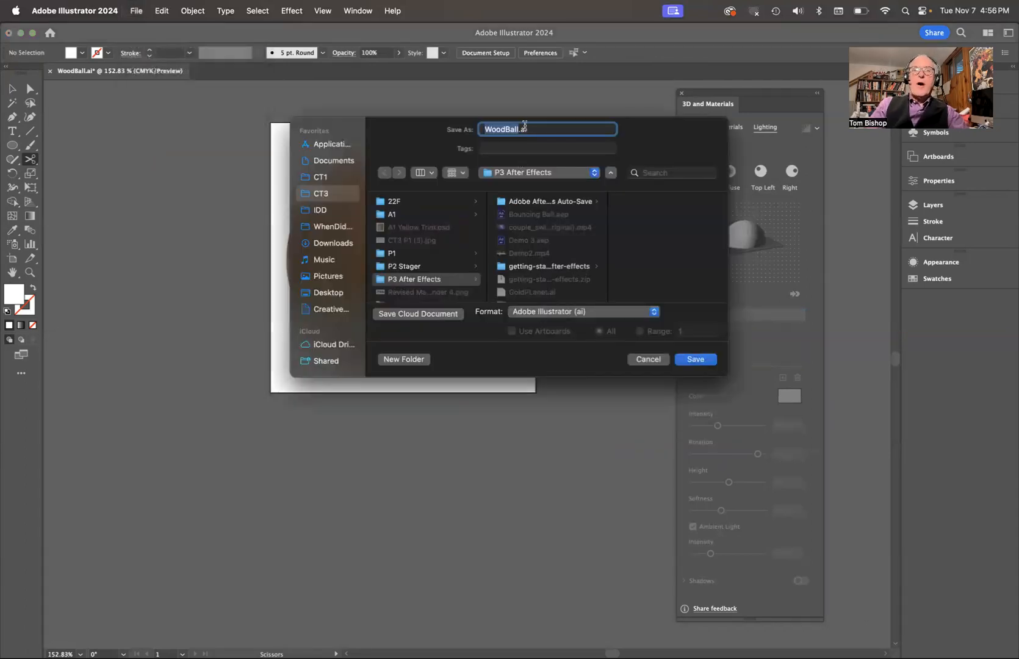
click(517, 130)
text(3)
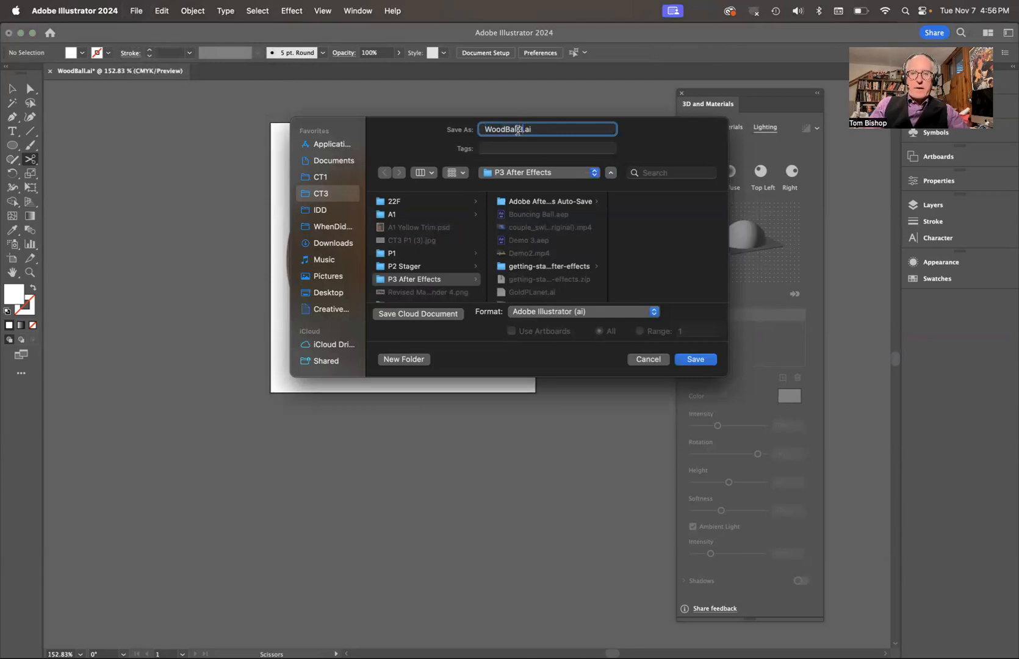
click(695, 359)
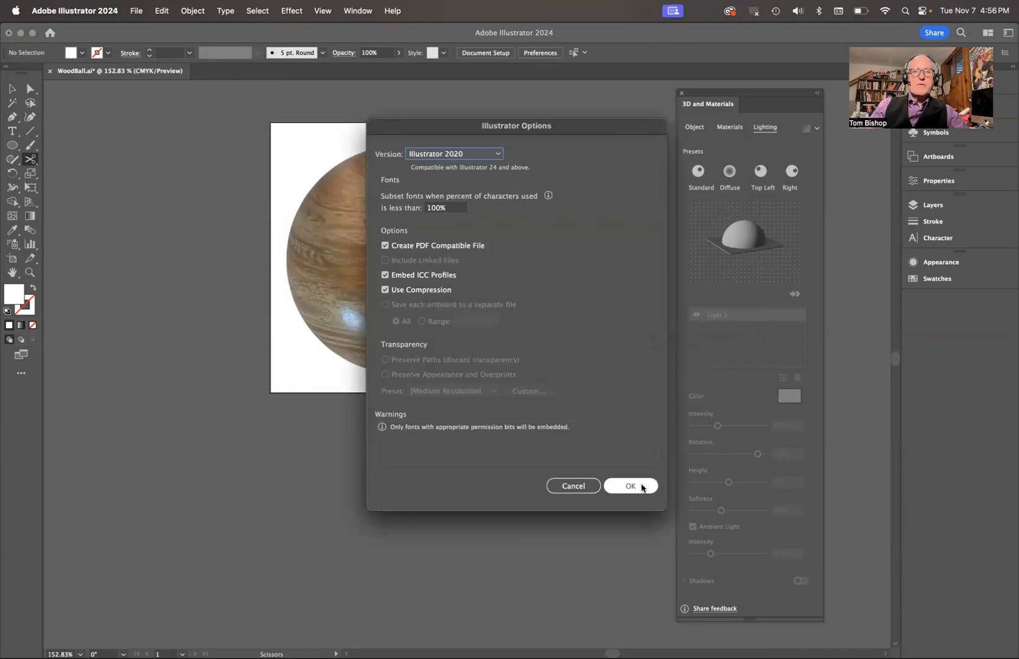
click(630, 486)
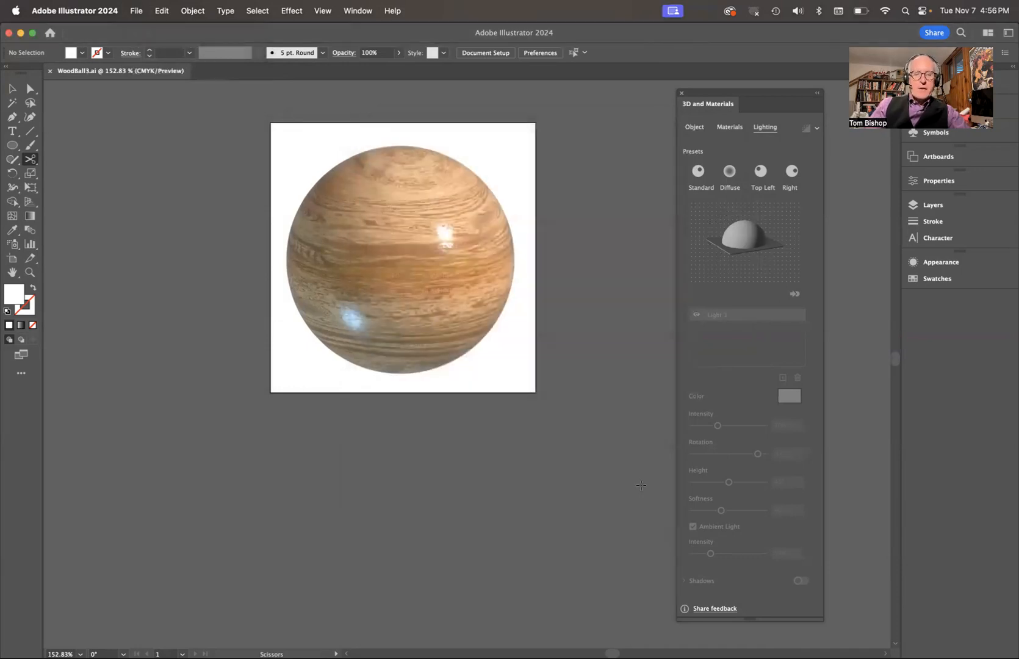
Switch to After Effects and create a five-second HD 1920x1080 composition at 24 fps named Comp 1.
key(super+Tab)
key(super+Tab)
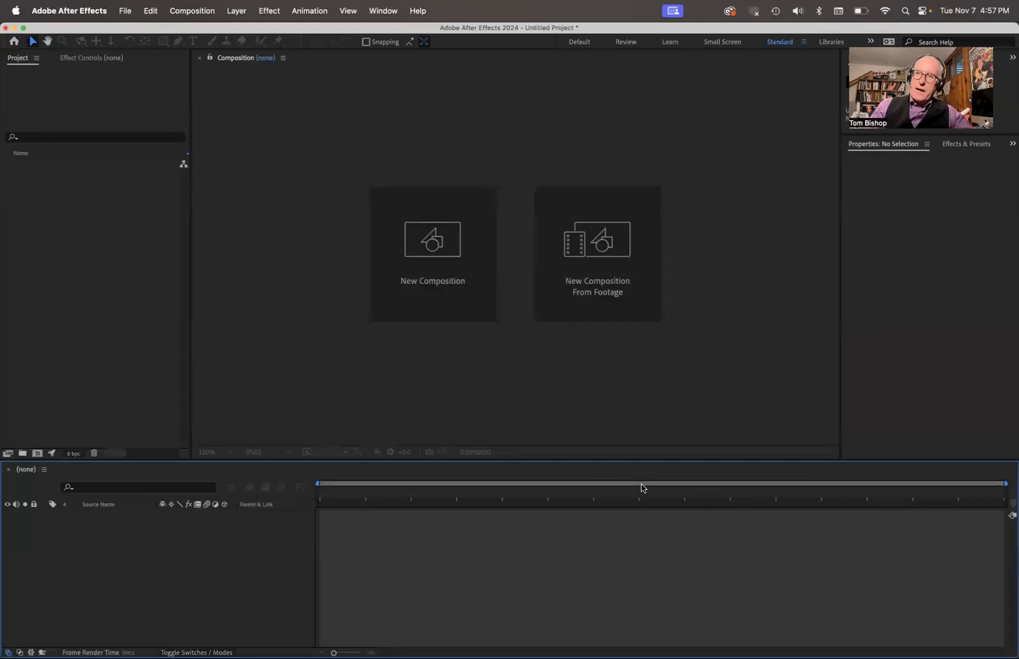
click(941, 38)
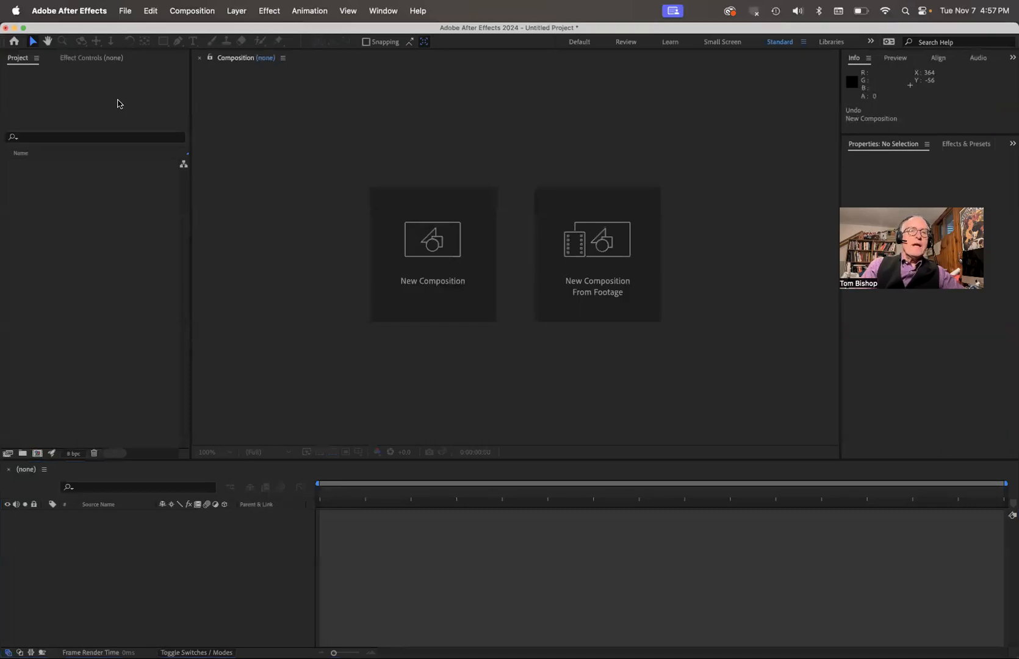
click(436, 253)
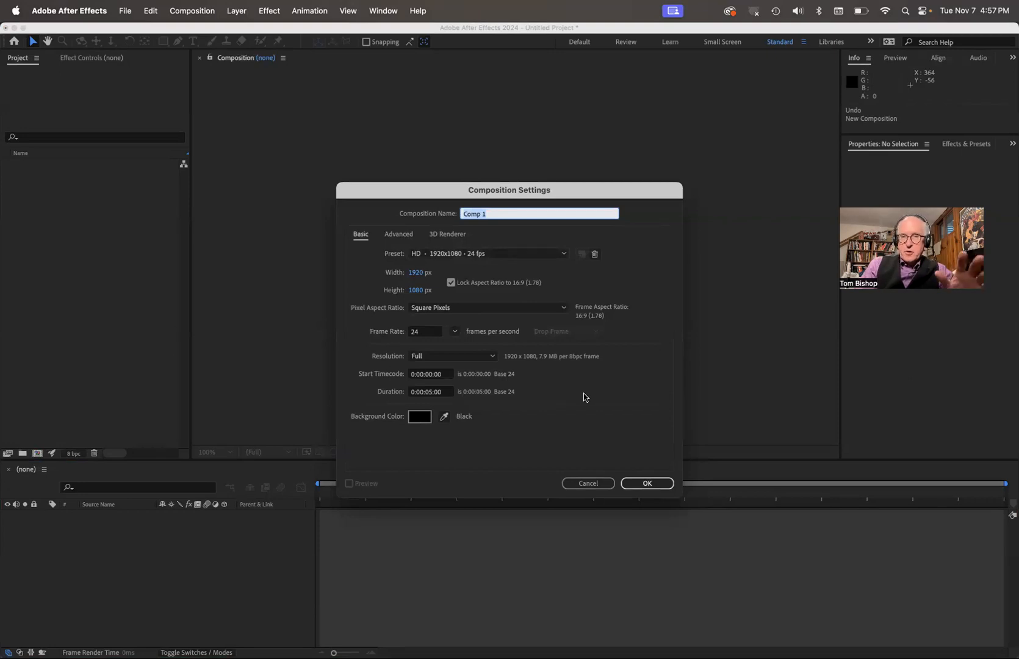
click(647, 483)
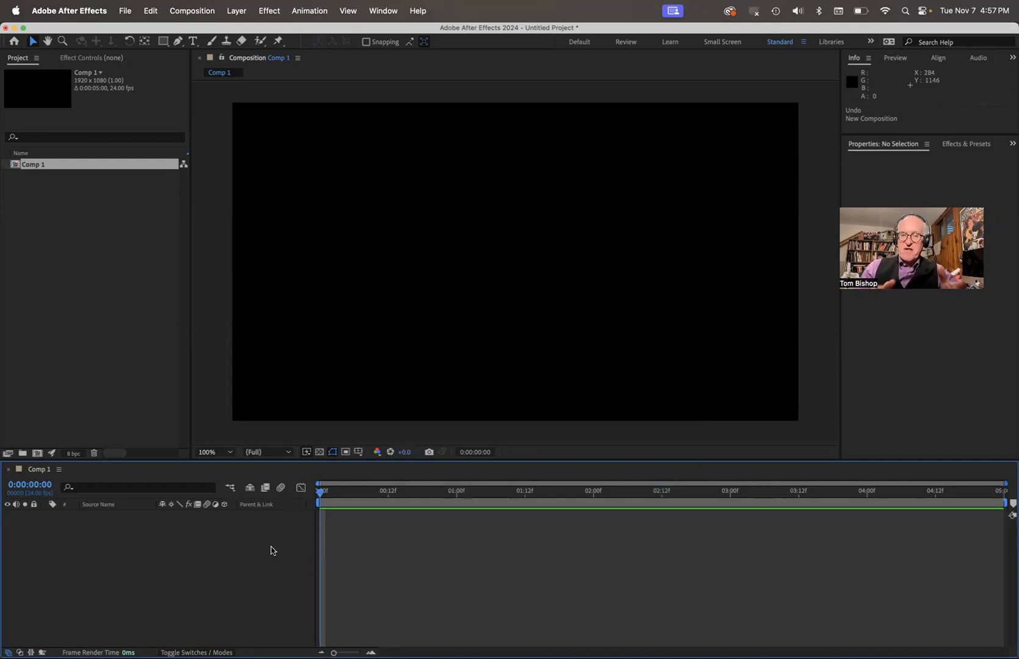
Import WoodBall3.ai from the P3 After Effects folder as footage with merged layers.
click(129, 12)
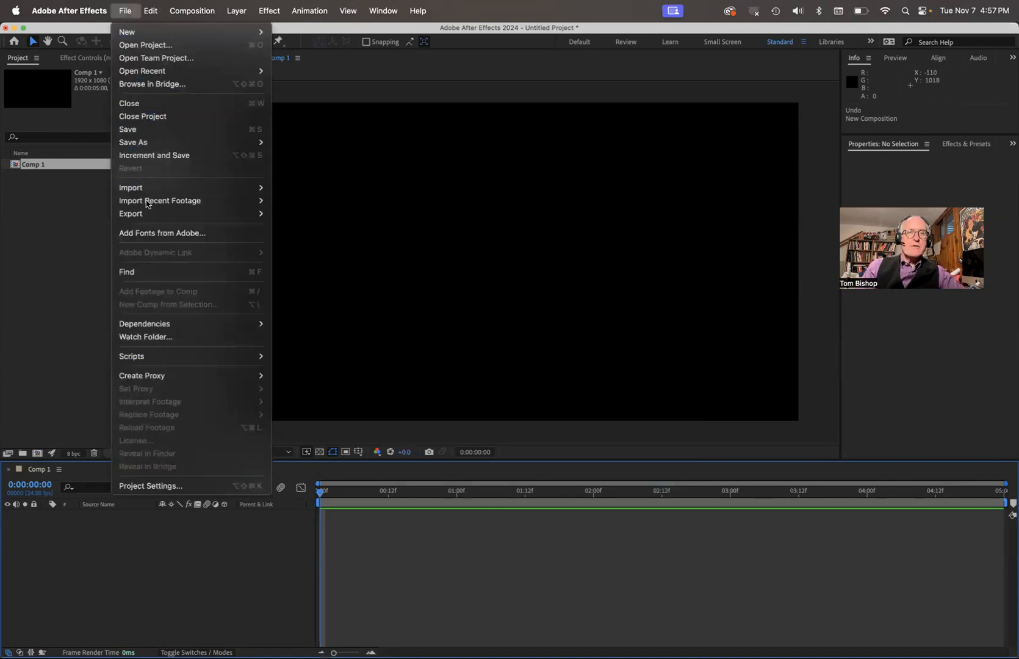
mouse_move(147, 189)
click(290, 187)
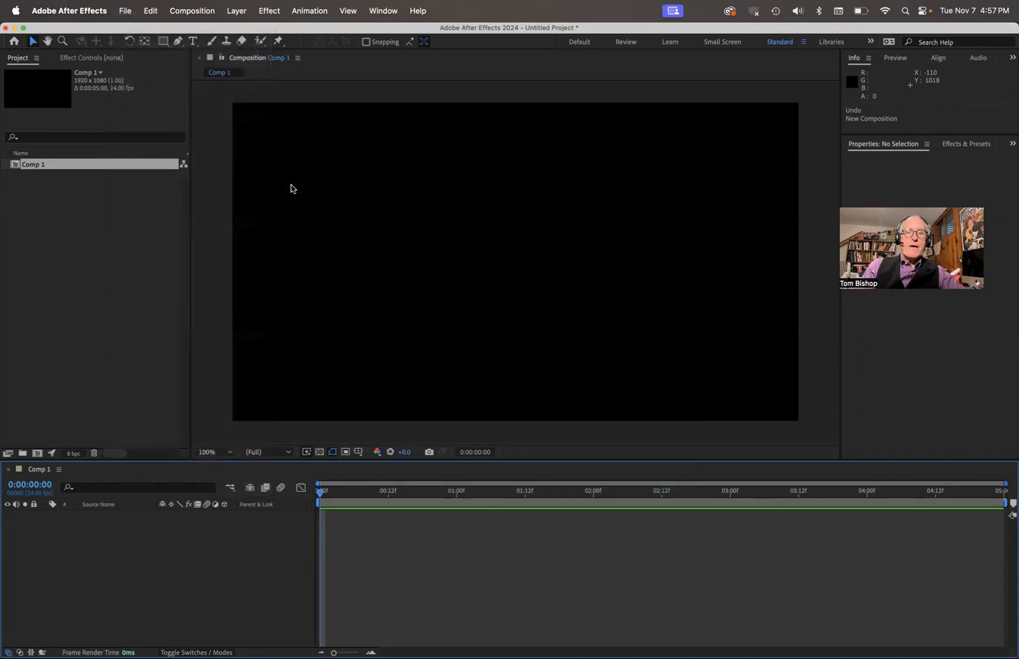
scroll(521, 189, down, 10)
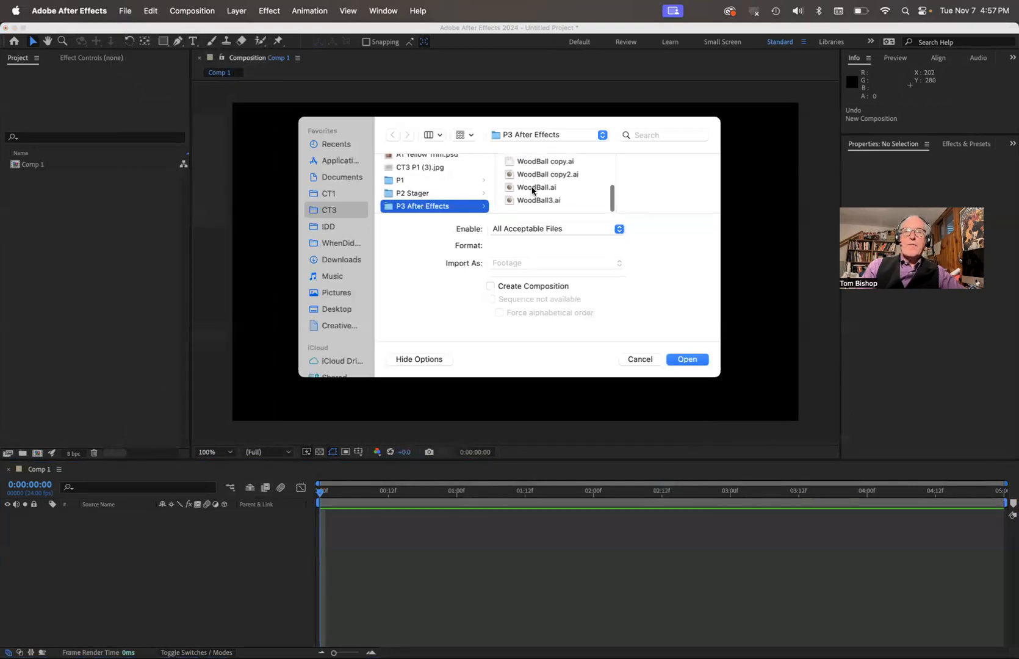
click(536, 203)
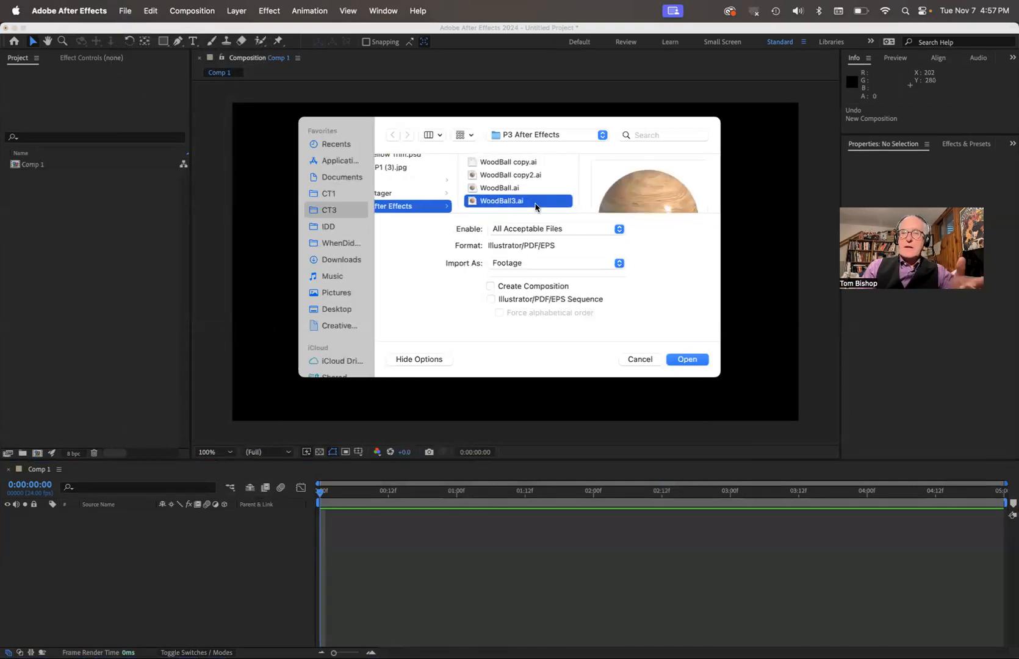
click(688, 360)
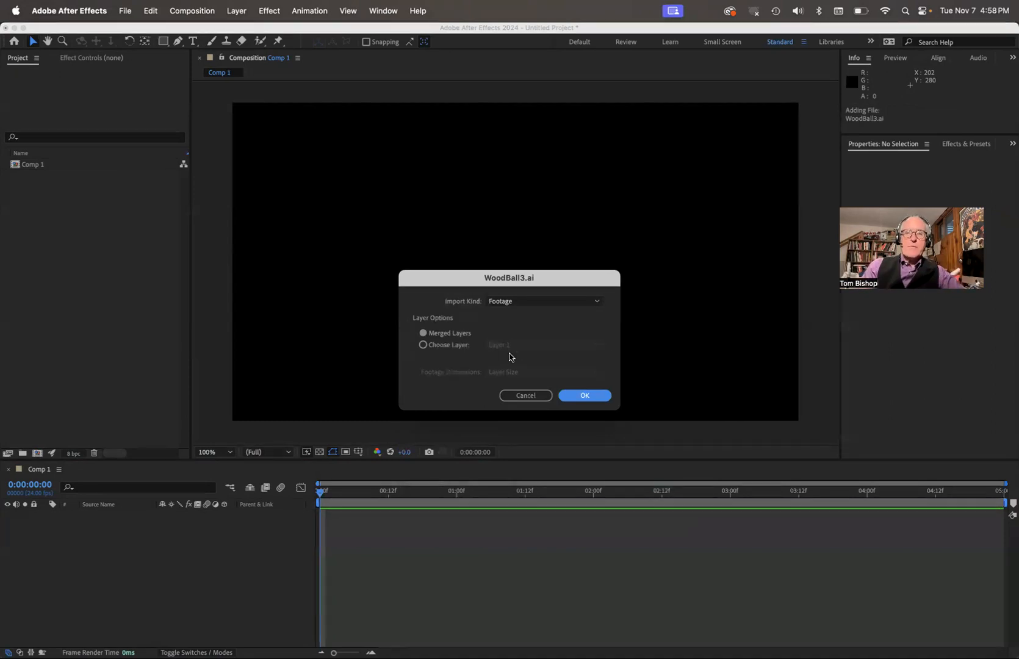
click(588, 401)
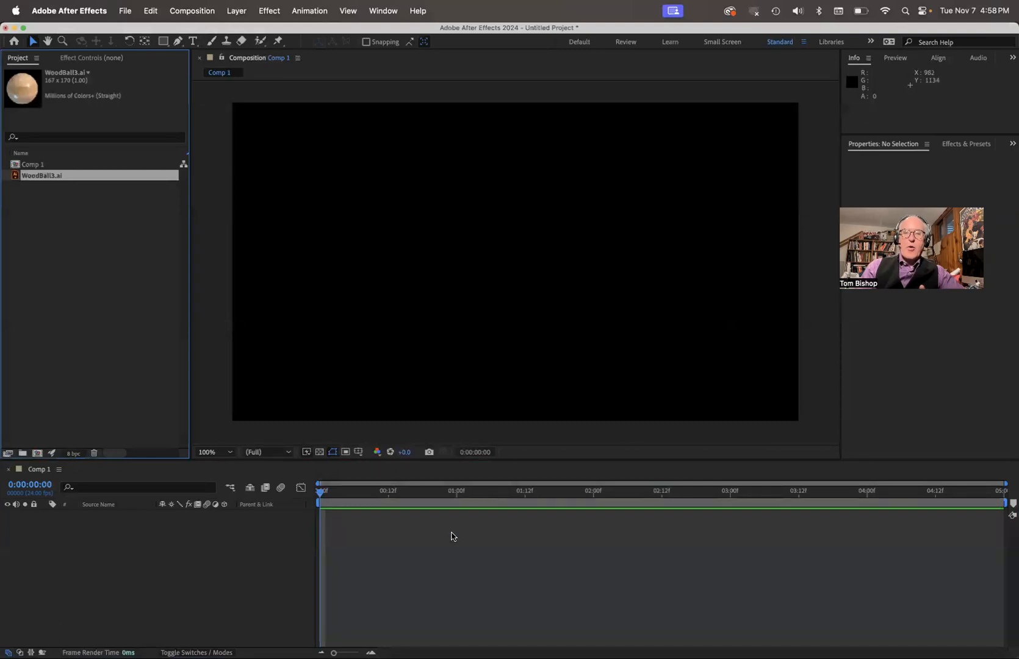
Place WoodBall3.ai in the upper-left area of Comp 1, at about position 410, 320, and inspect it closely.
drag(43, 178, 352, 200)
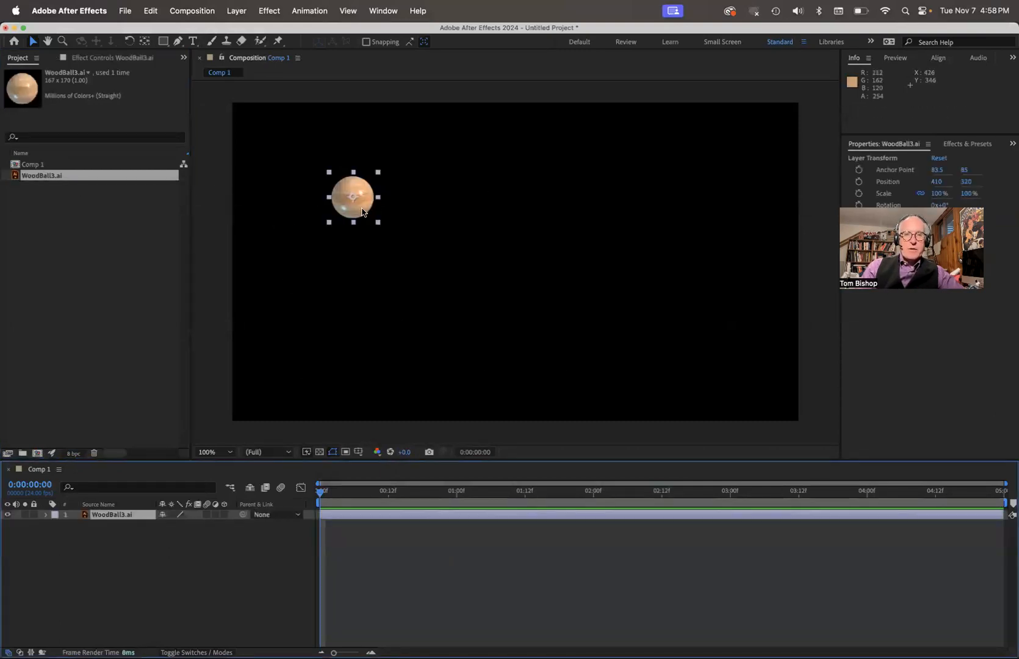
click(364, 216)
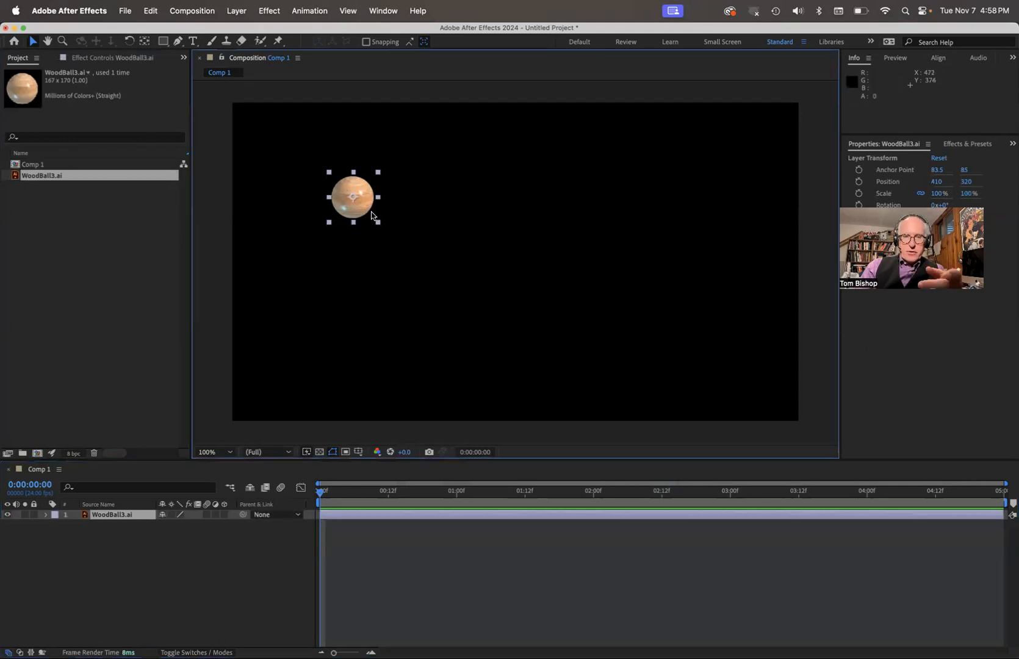
scroll(357, 204, up, 5)
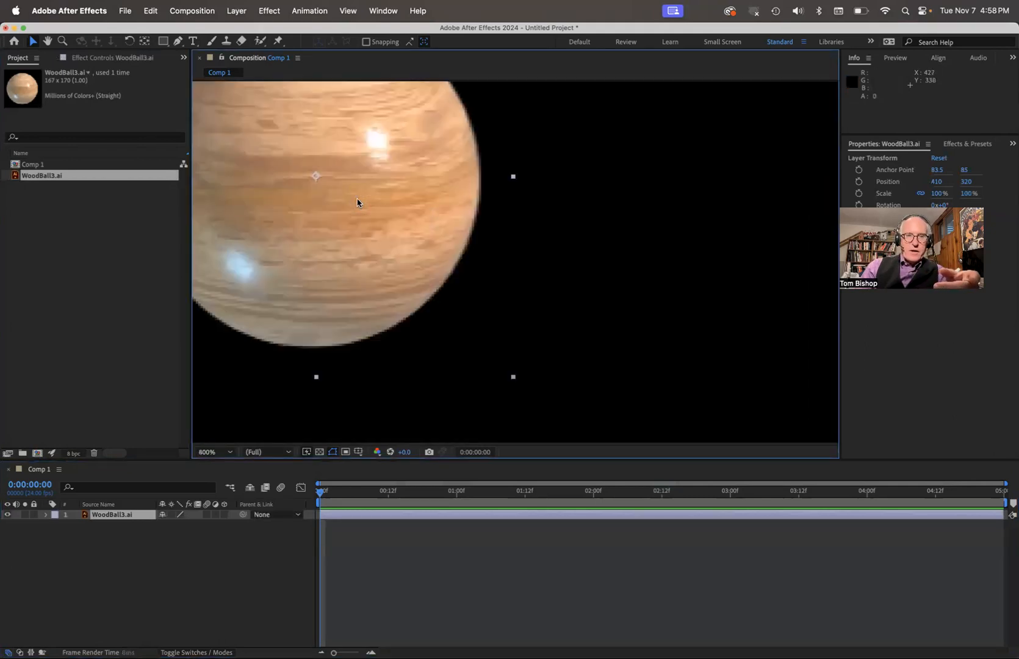
scroll(356, 201, down, 1)
scroll(358, 202, up, 1)
scroll(357, 203, down, 3)
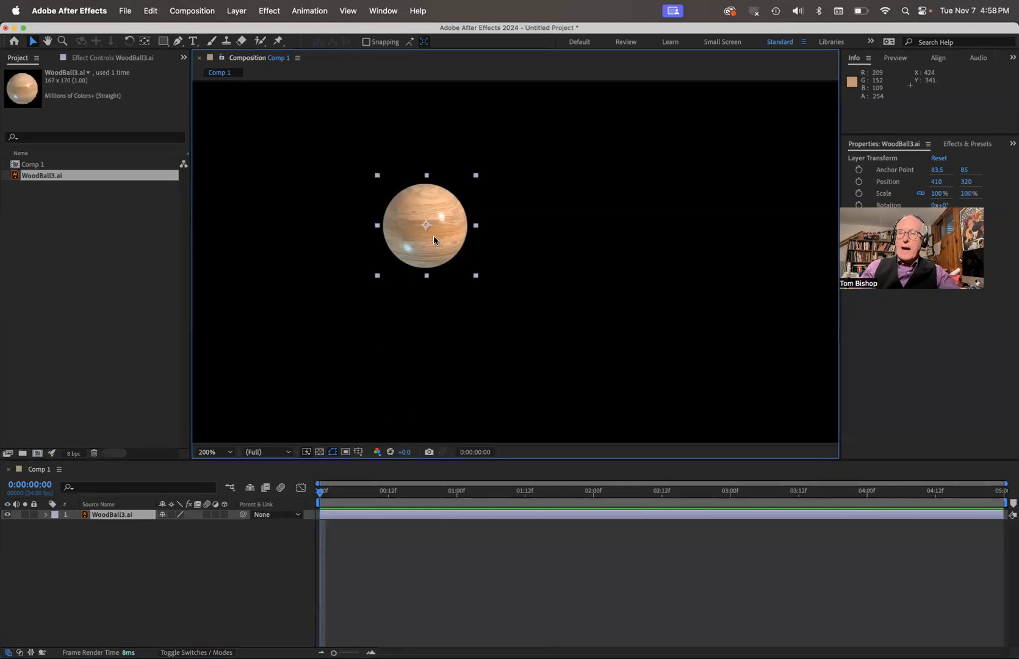
Try moving the ball's anchor point outside the ball with the Pan Behind tool, and undo the move.
click(147, 43)
drag(426, 227, 454, 238)
drag(492, 239, 513, 240)
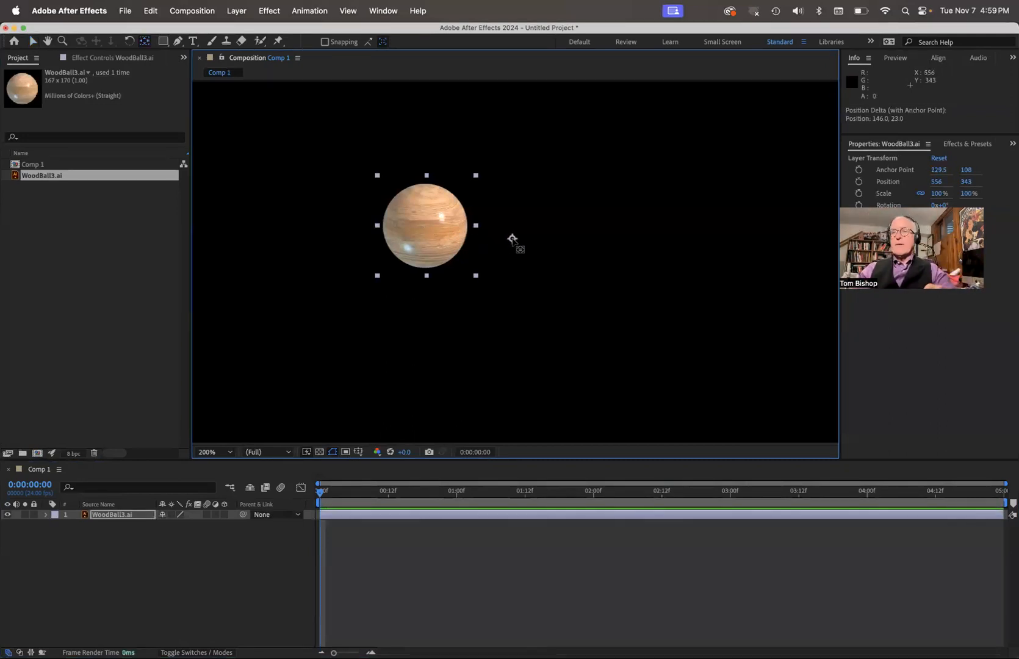
key(super+z)
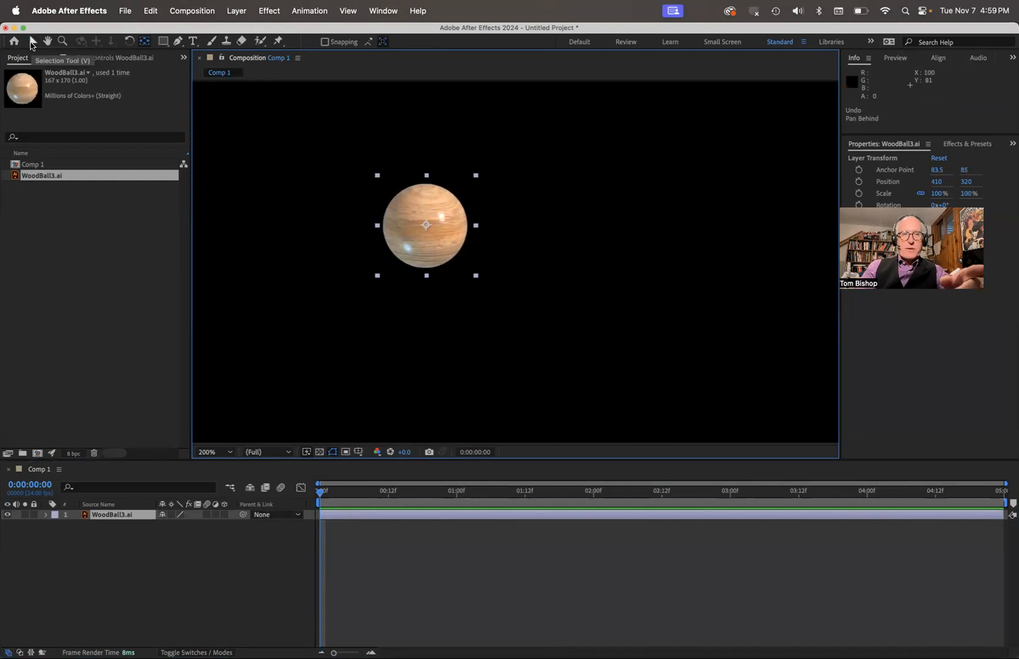
click(32, 43)
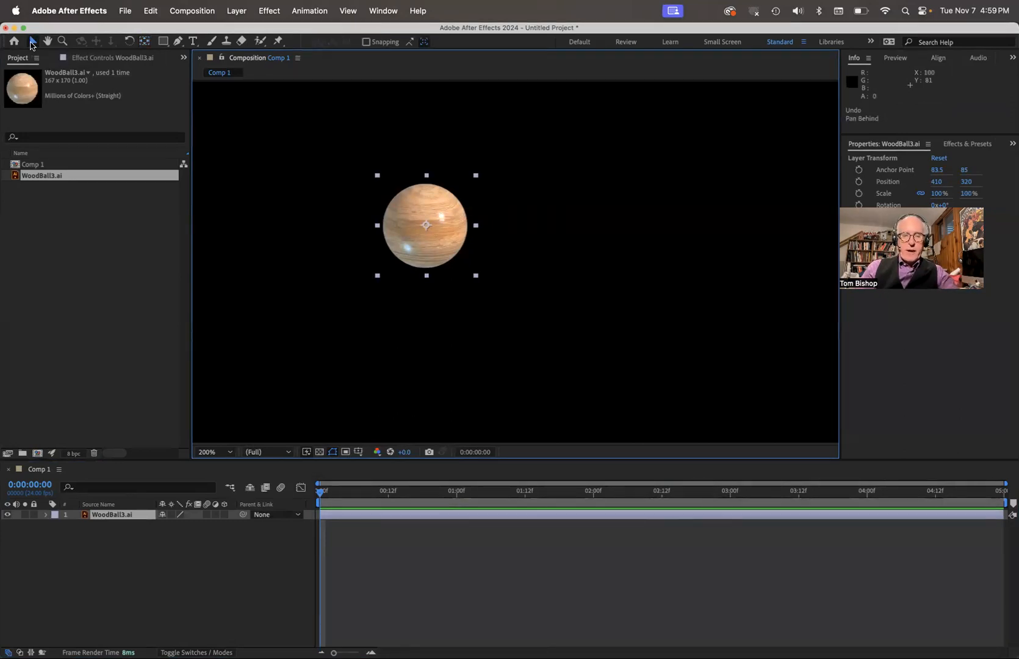
click(231, 452)
click(229, 256)
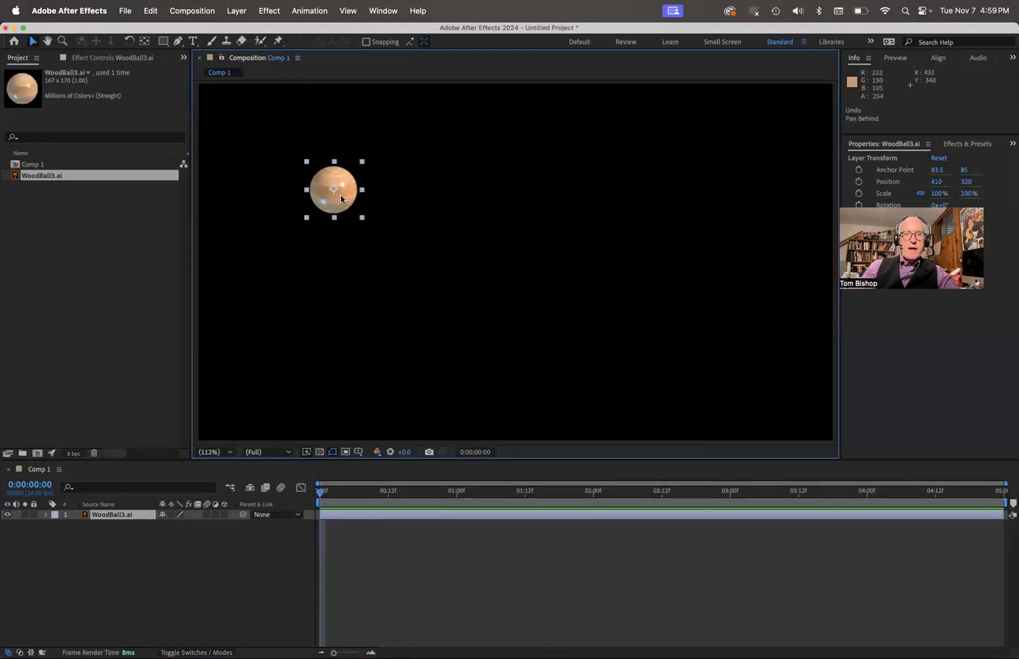
Move the ball to the frame's upper-left edge at about position 62, 147, and set its first Position keyframe at 0:00.
drag(343, 199, 227, 141)
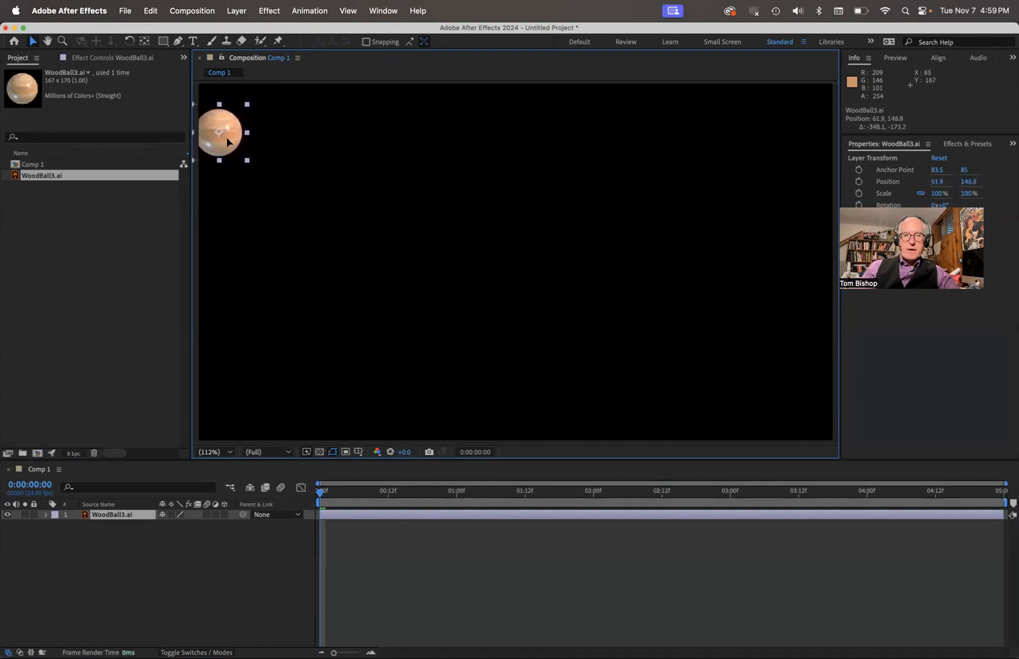
click(45, 517)
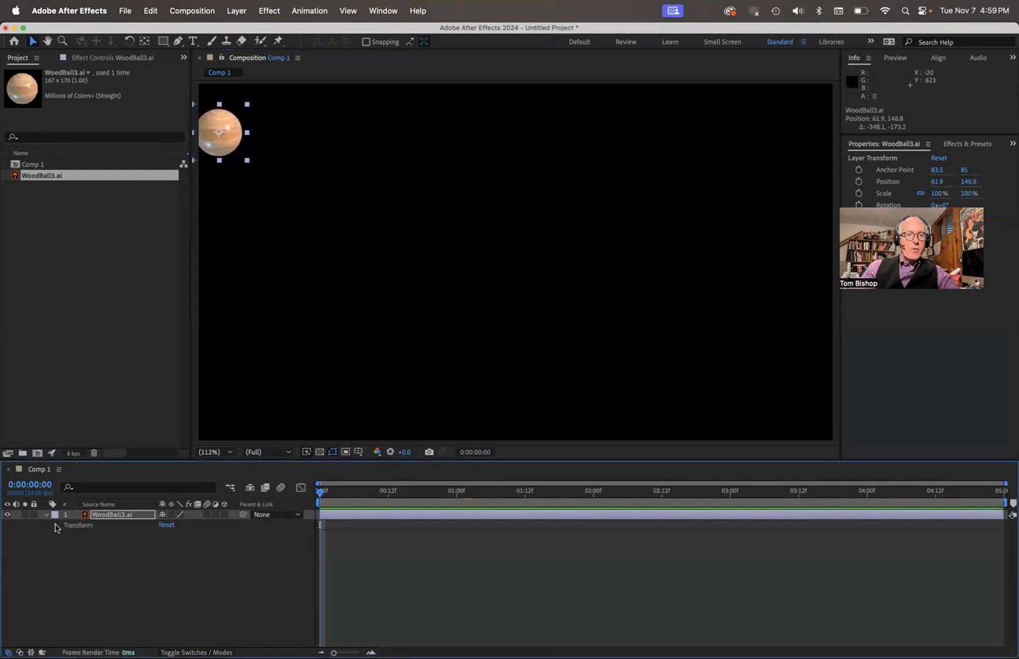
click(57, 525)
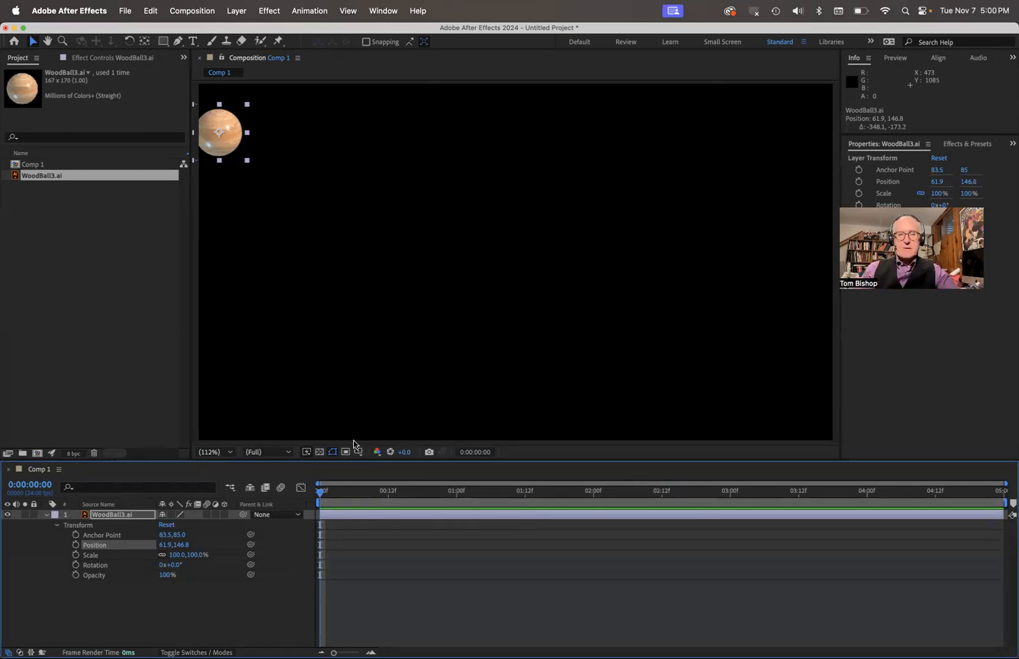
drag(321, 494, 388, 492)
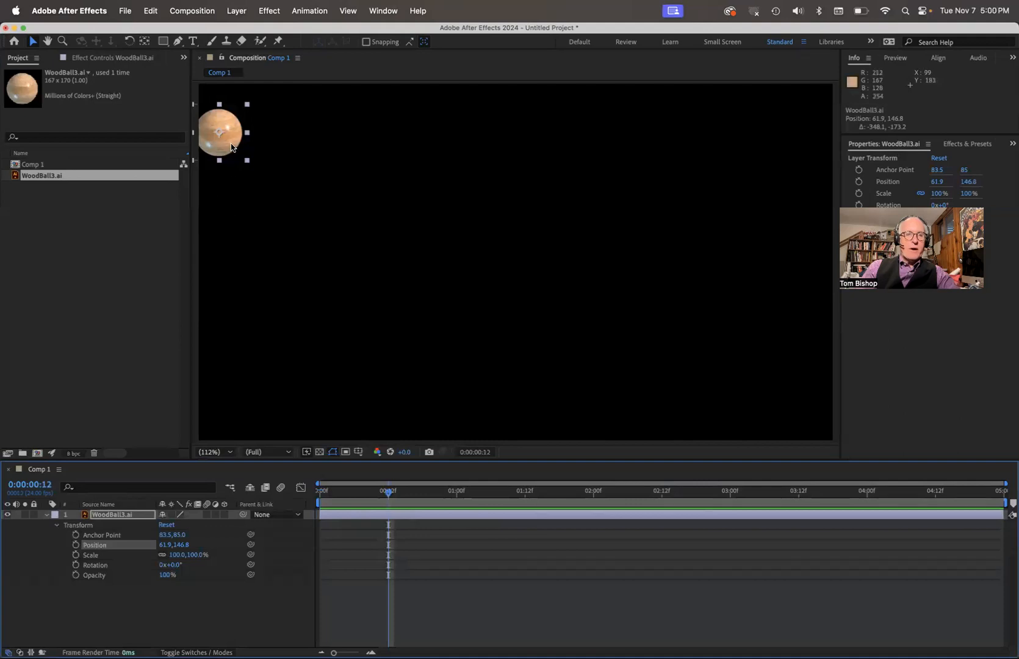
key(super+z)
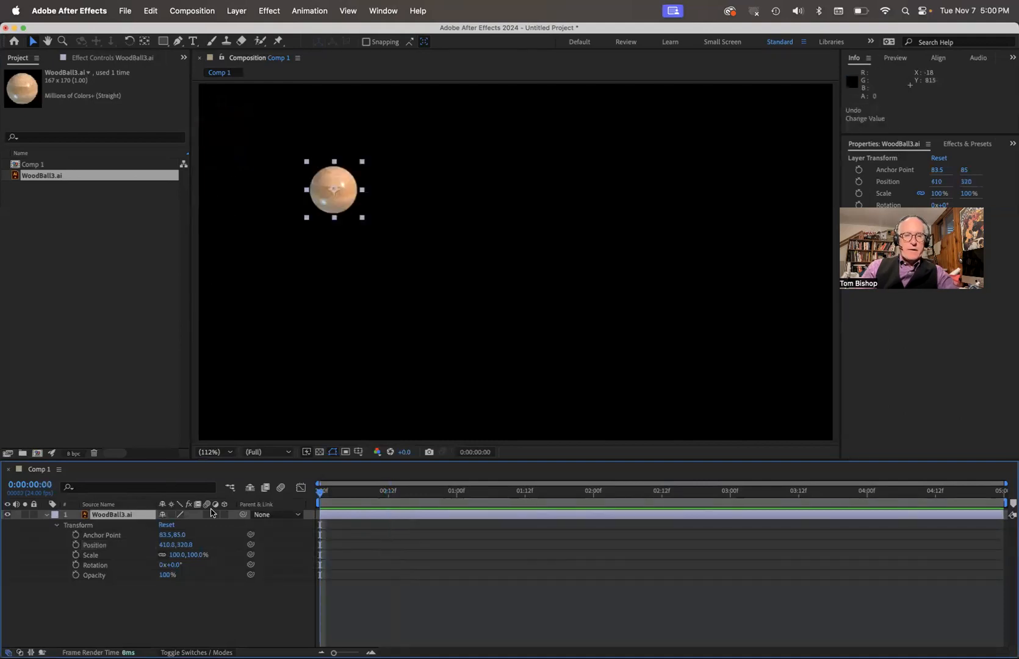
key(super+shift+z)
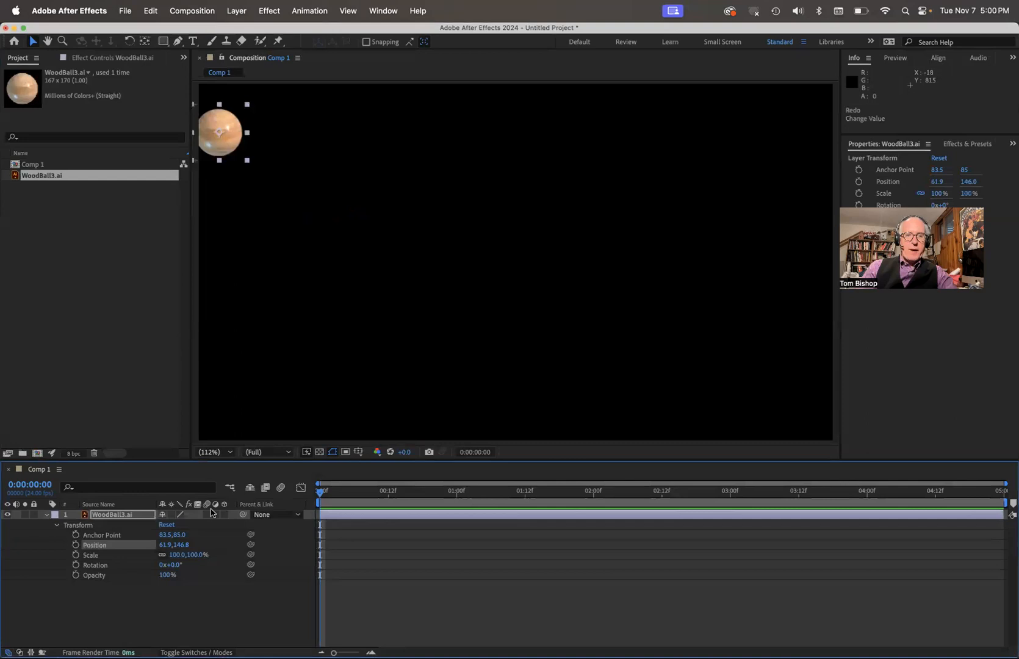
click(75, 544)
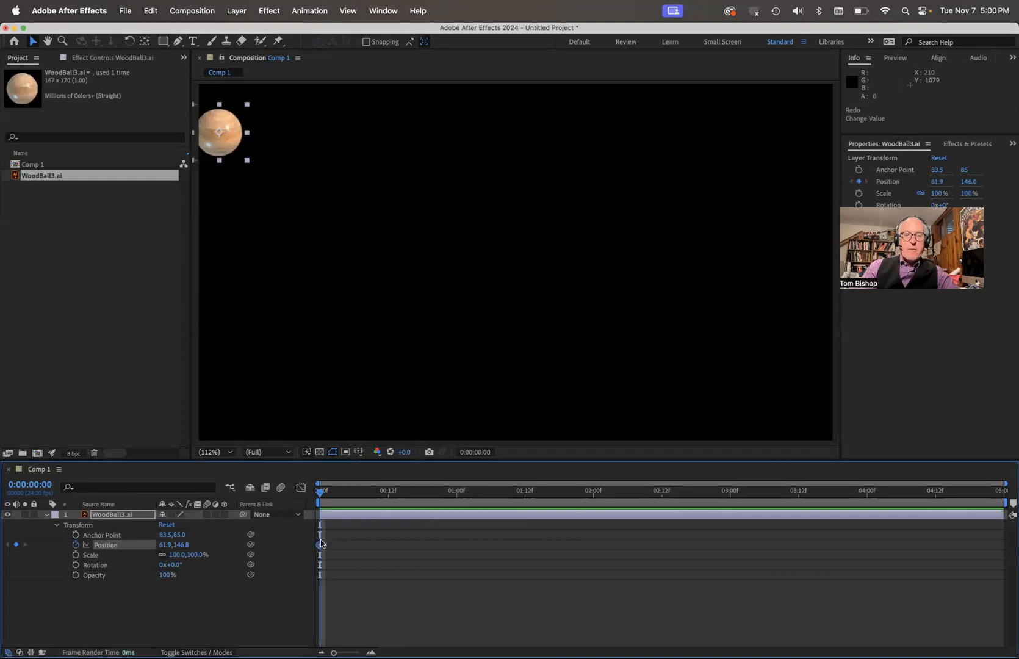
mouse_move(322, 551)
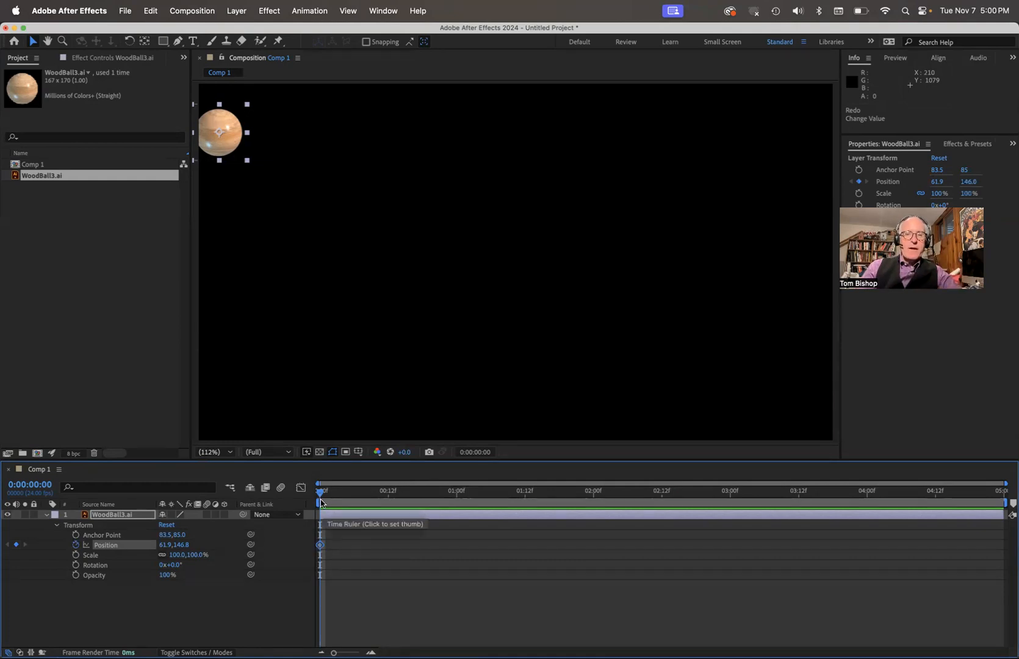
Add Position keyframes for the ball at 0:12 (about 249, 1002), 1:00 (about 362, 334) and 1:12 (about 496, 997).
drag(321, 497, 388, 496)
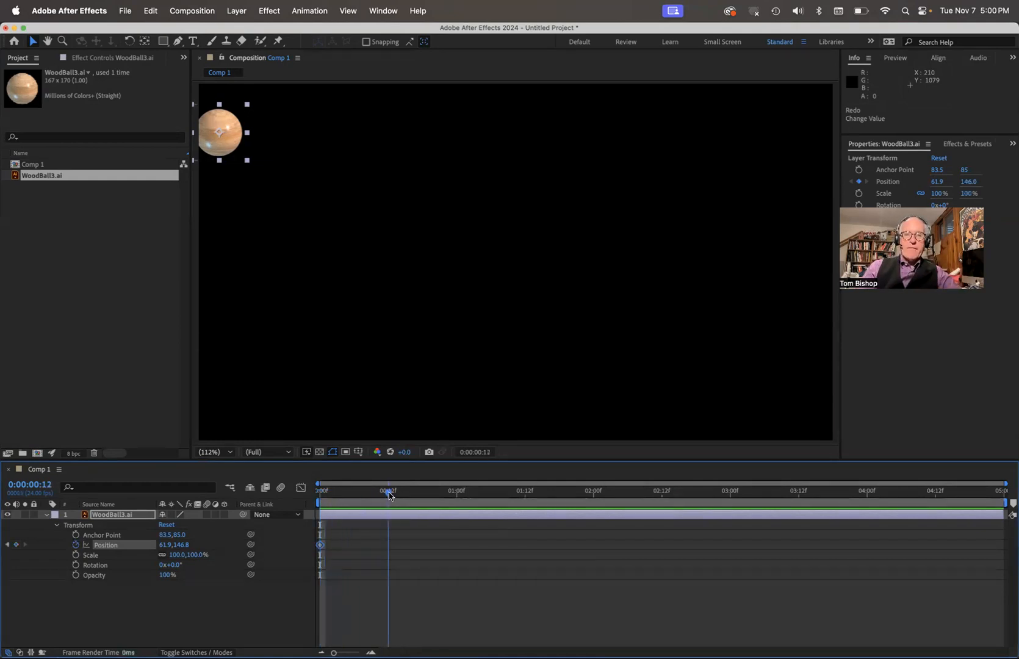
drag(238, 160, 291, 428)
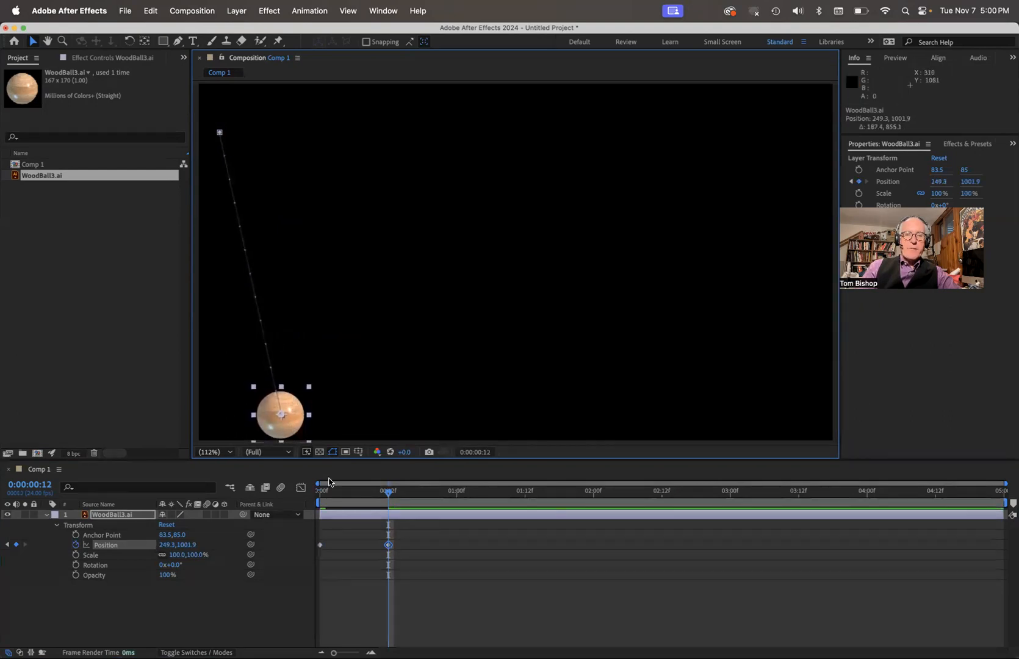
drag(388, 497, 457, 492)
drag(286, 406, 327, 185)
drag(458, 496, 526, 495)
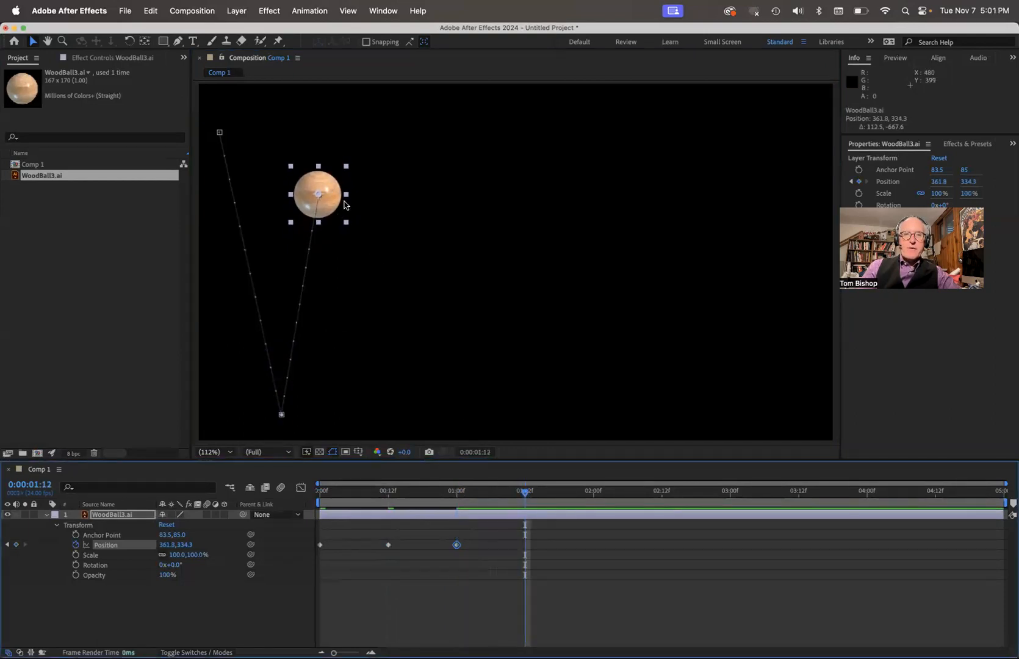
drag(327, 194, 376, 417)
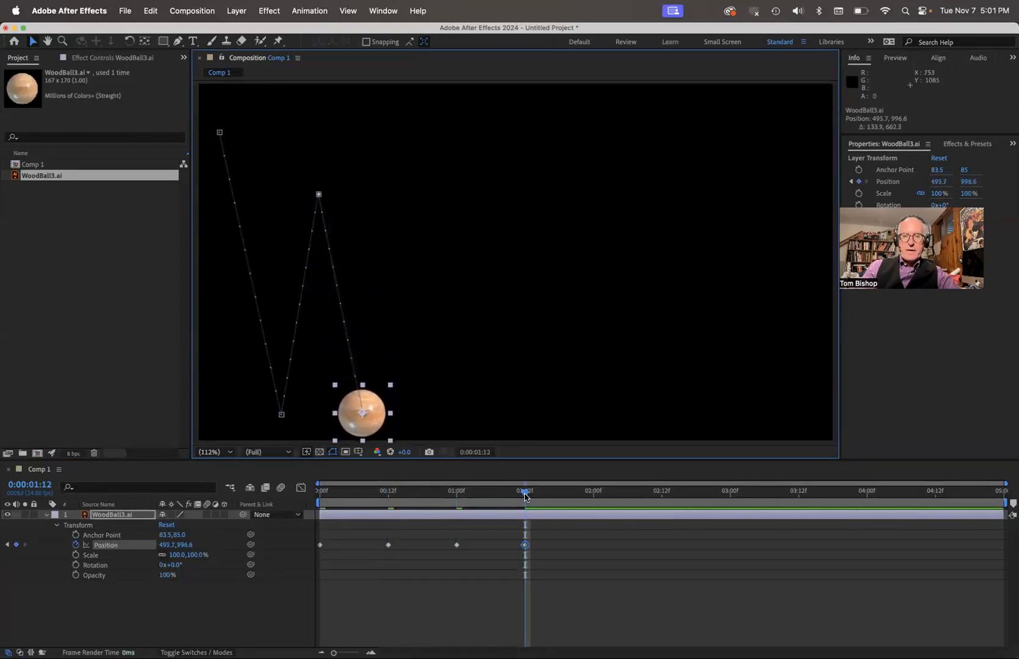
Continue the bounce with Position keyframes at 2:00 (about 596, 557), 2:12 (about 765, 984) and 3:00 (about 935, 725).
drag(524, 494, 593, 492)
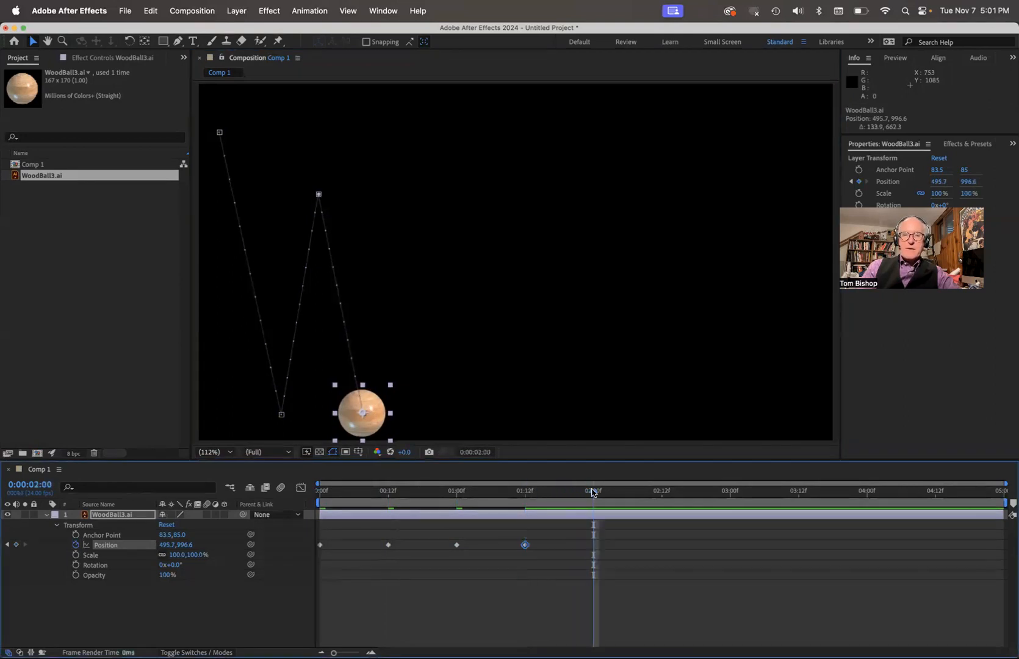
drag(365, 414, 406, 267)
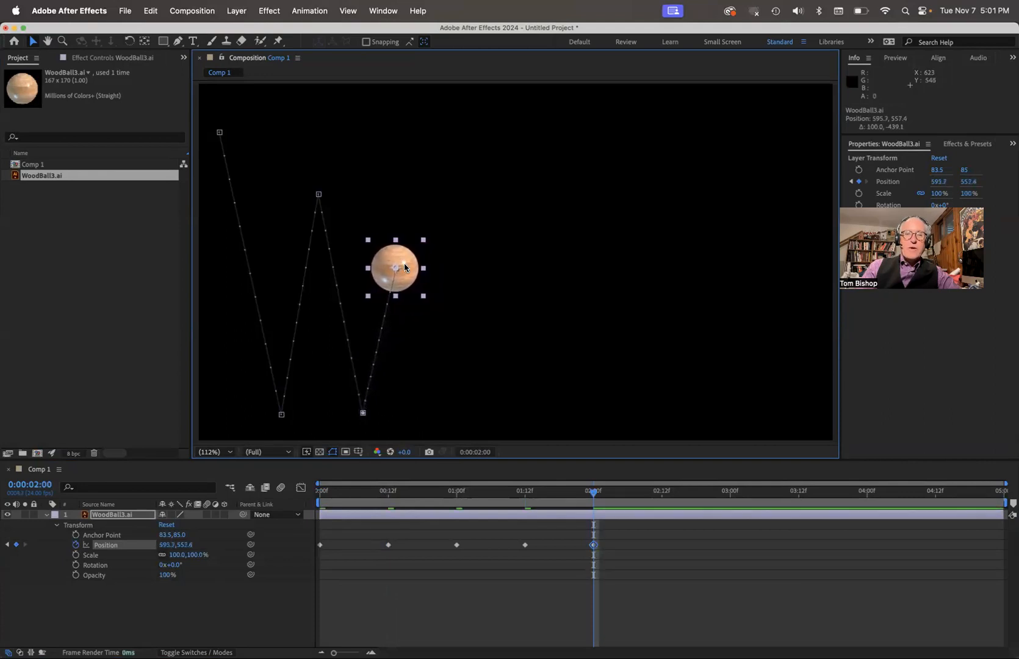
drag(601, 491, 662, 502)
drag(412, 284, 469, 427)
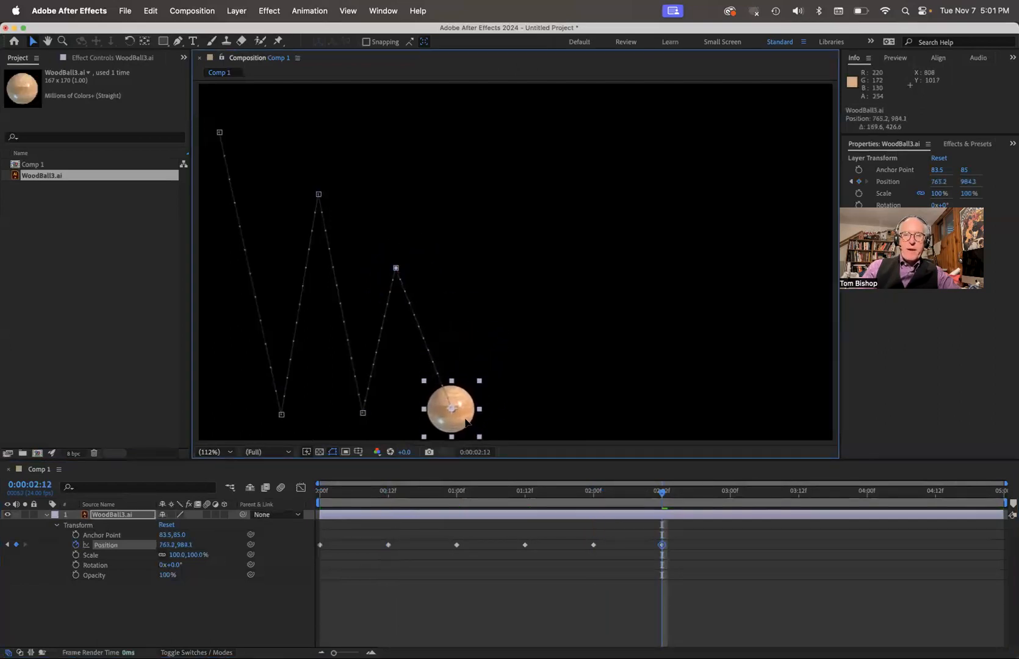
drag(663, 493, 730, 493)
drag(462, 423, 517, 338)
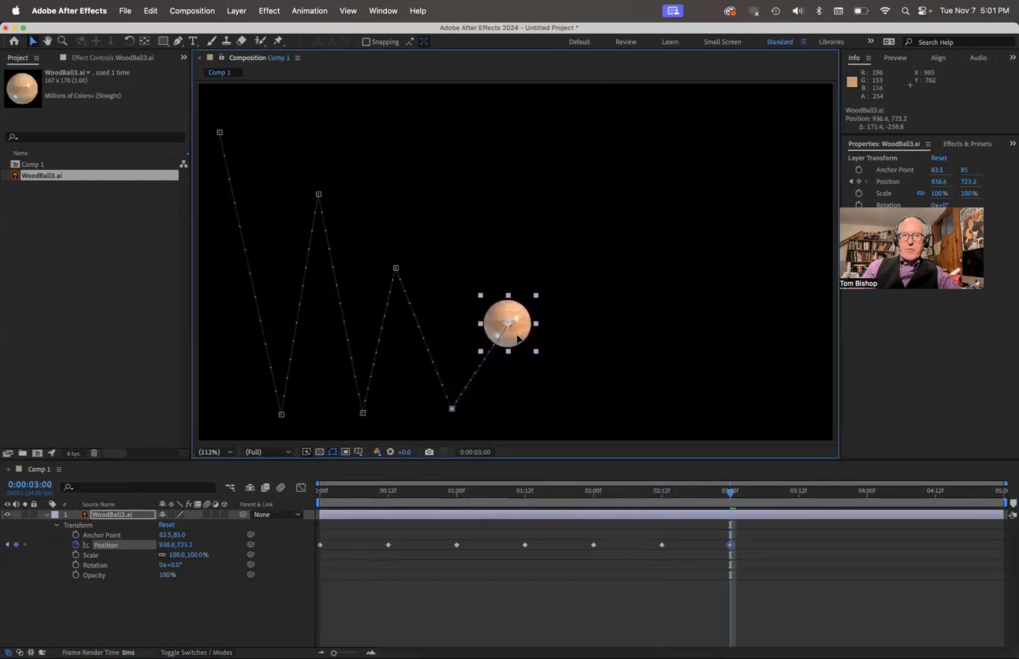
Finish the bounce with Position keyframes at 3:12 (about 1090, 981), 4:00 (about 1245, 840) and 4:12 (about 1513, 961).
drag(730, 494, 804, 496)
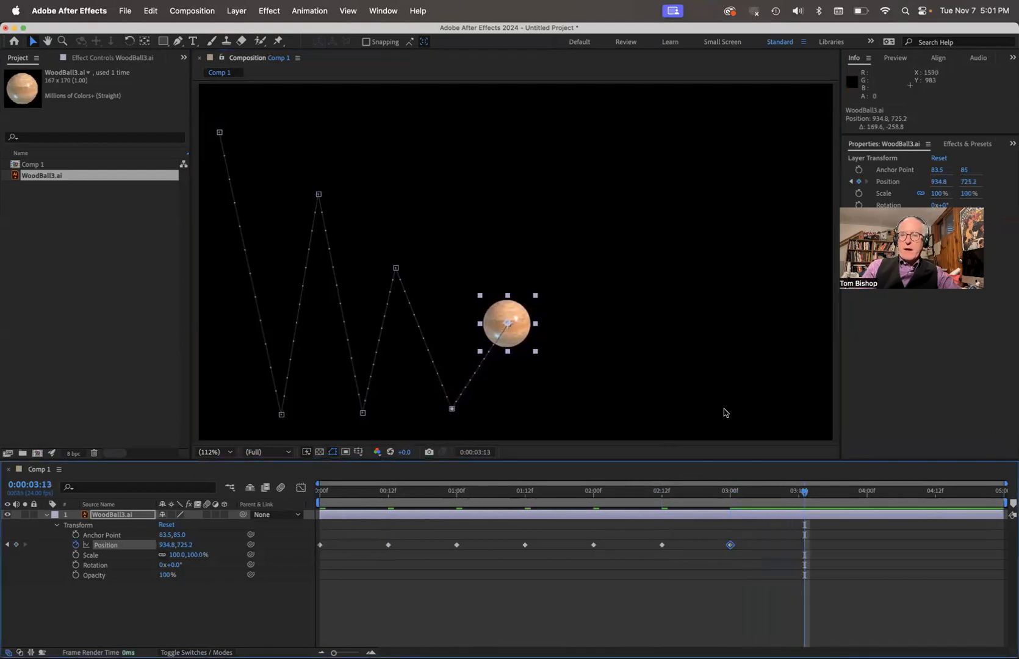
drag(804, 495, 798, 494)
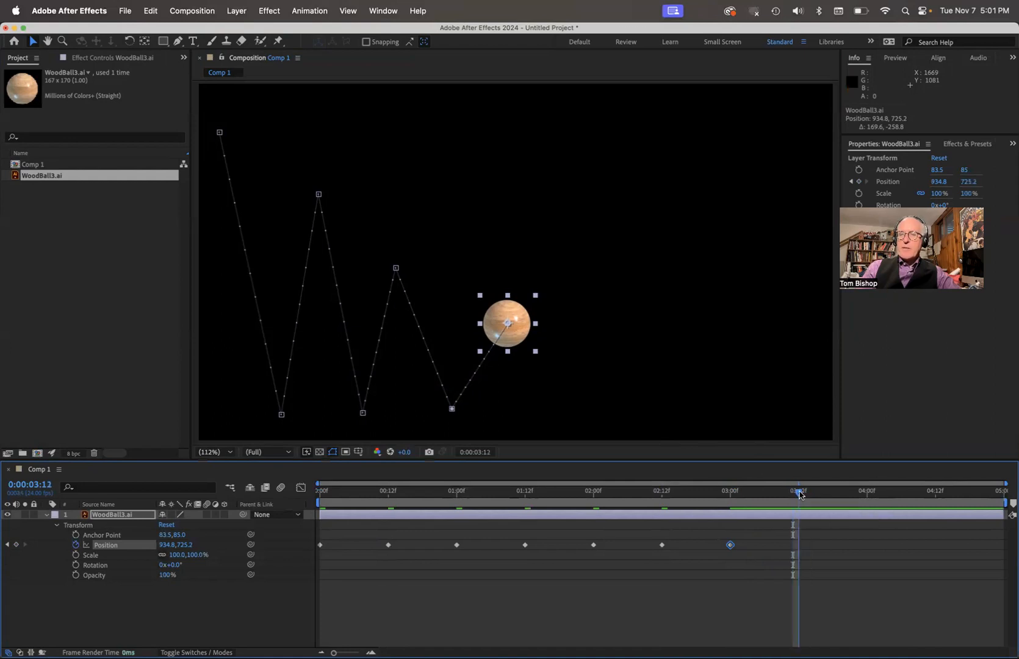
drag(521, 335, 572, 420)
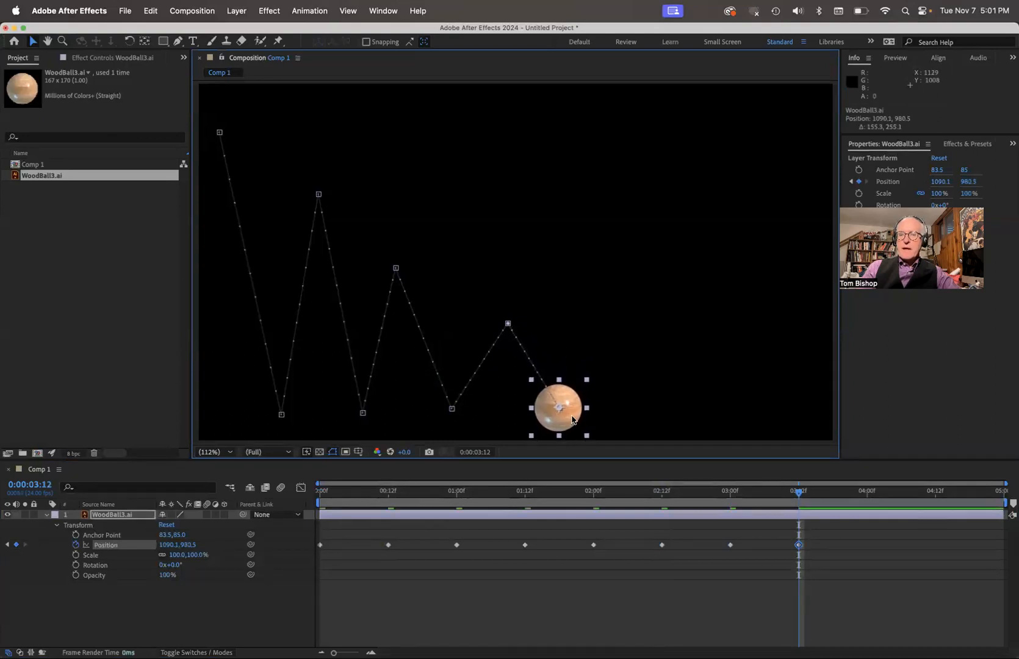
drag(798, 493, 867, 494)
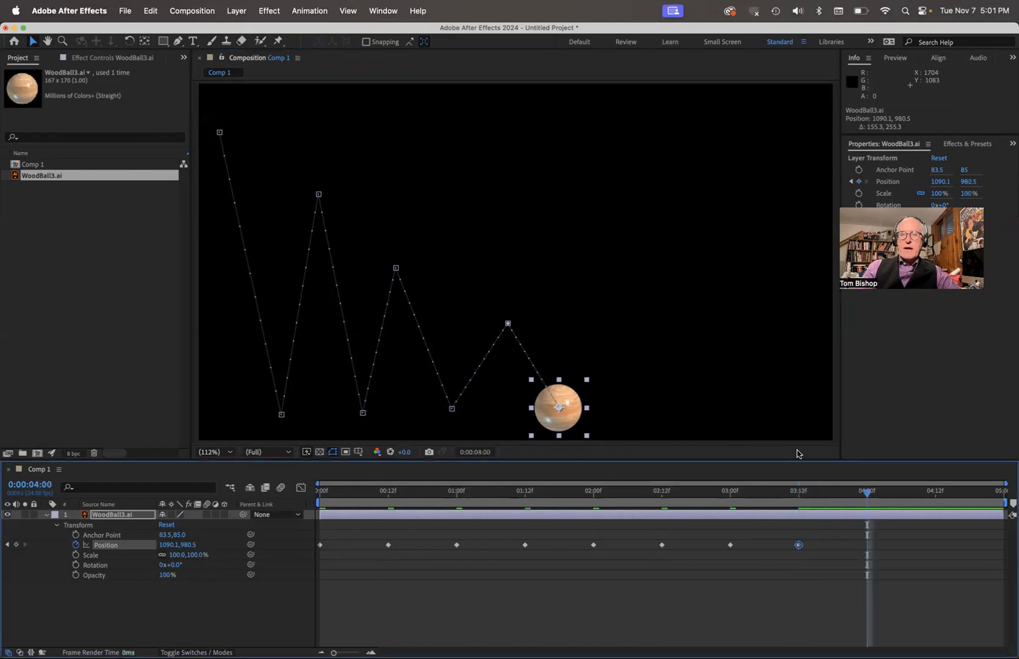
drag(573, 420, 624, 370)
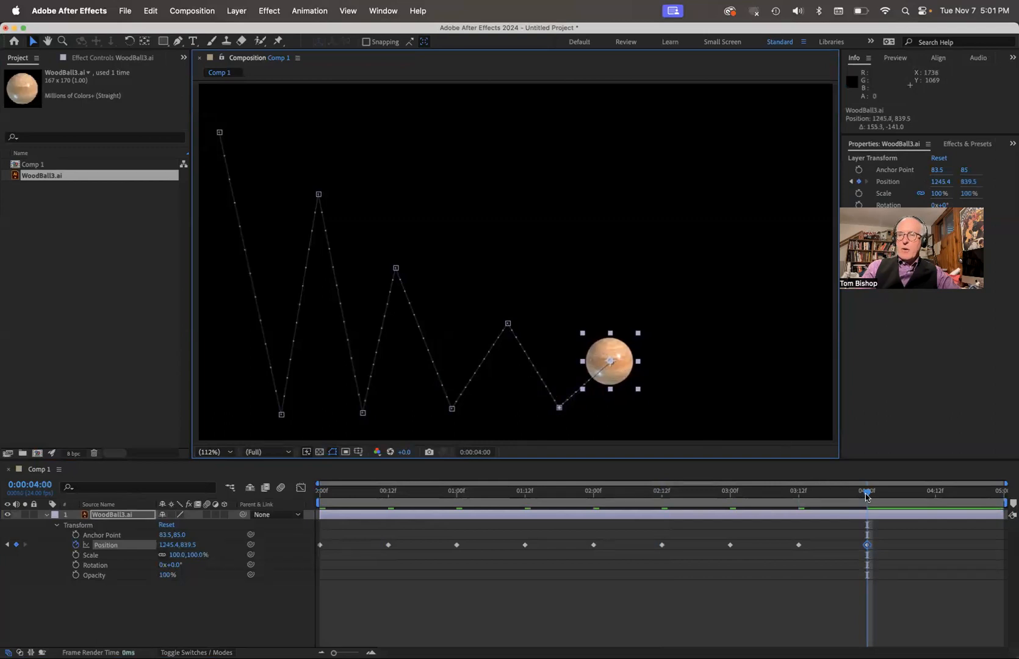
drag(867, 494, 936, 493)
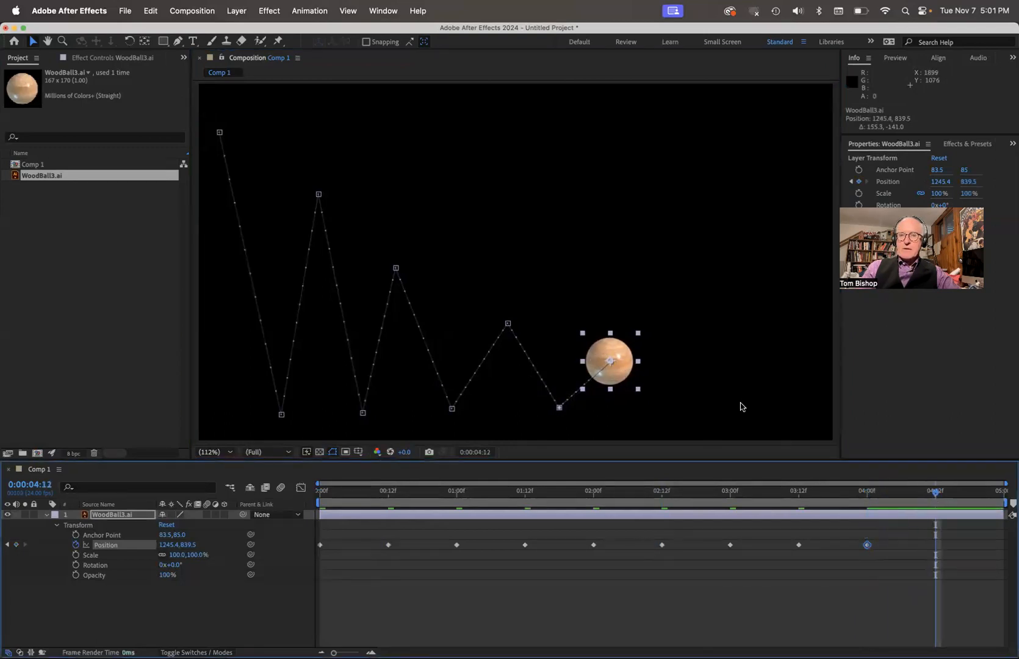
drag(615, 391, 705, 420)
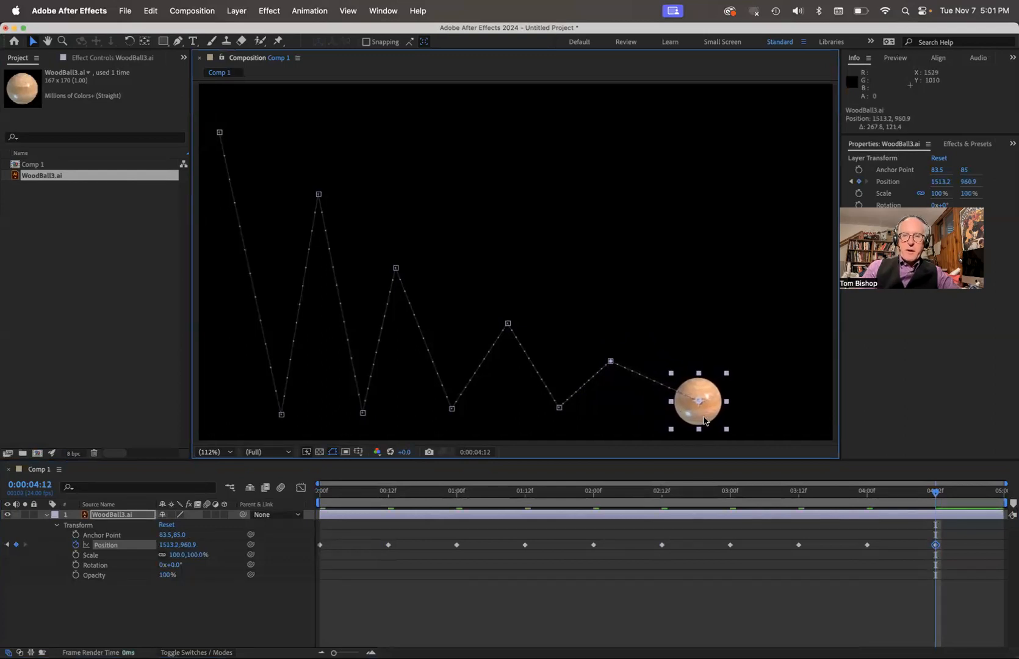
Preview the bouncing ball animation and examine its Position keyframes along the straight-line motion path.
key(space)
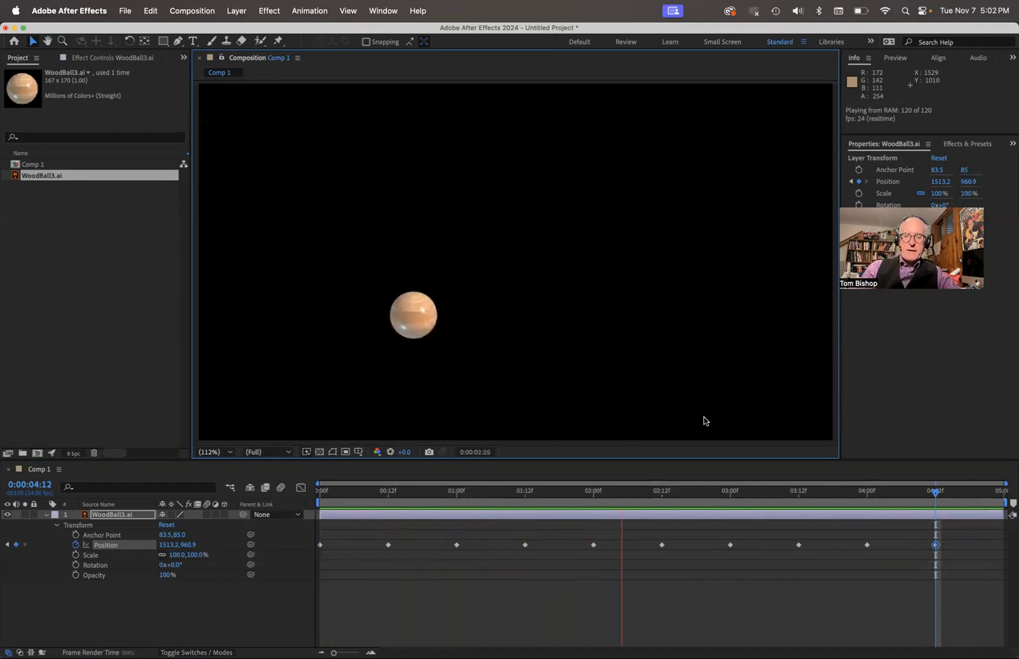
key(space)
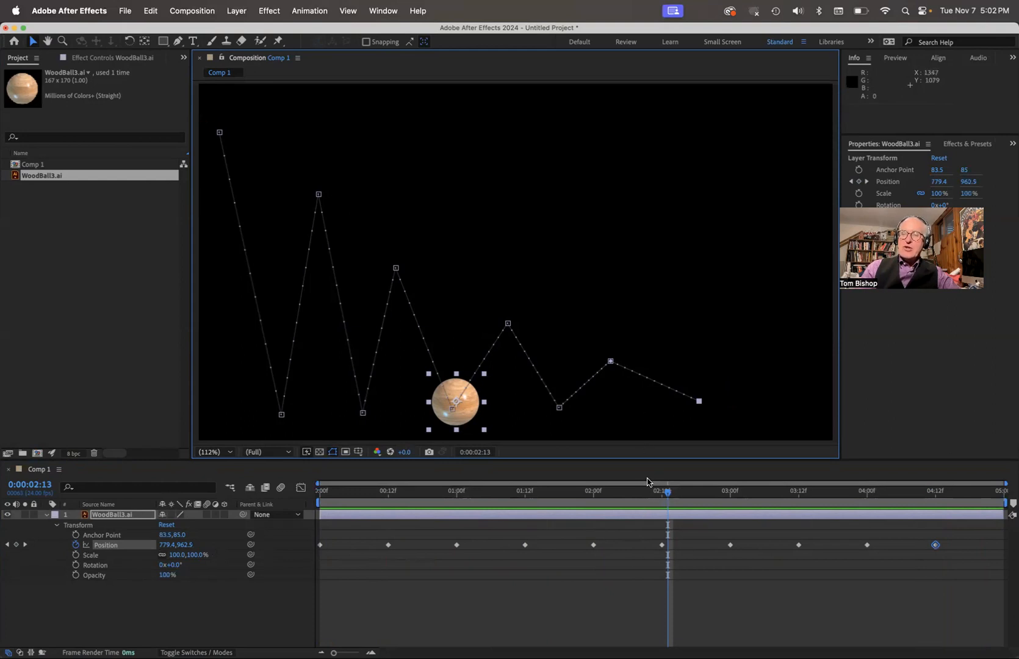
click(594, 546)
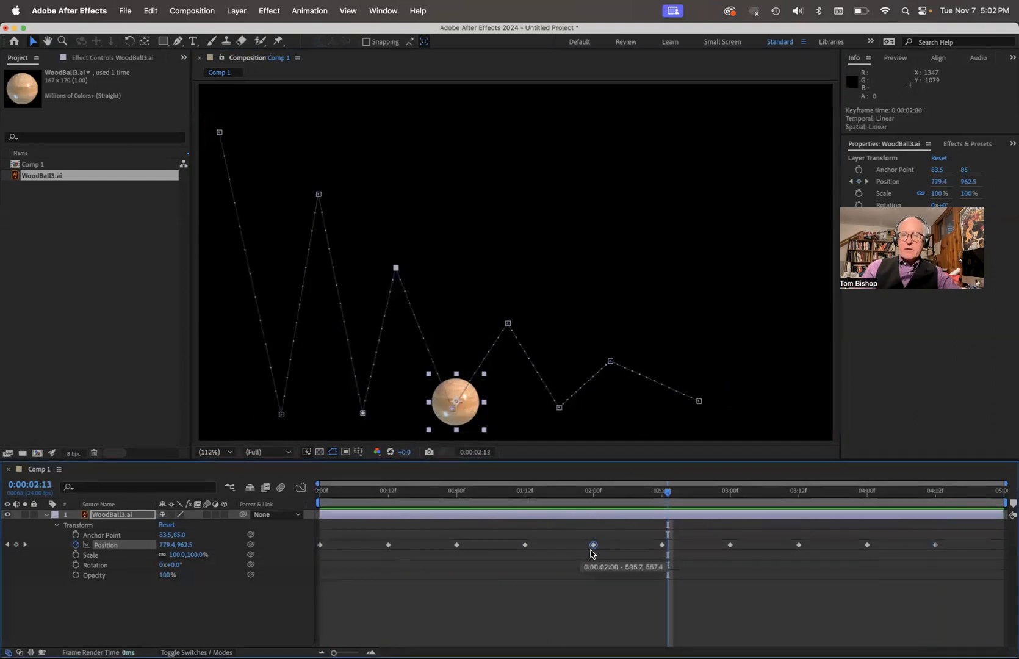
key(alt+Right)
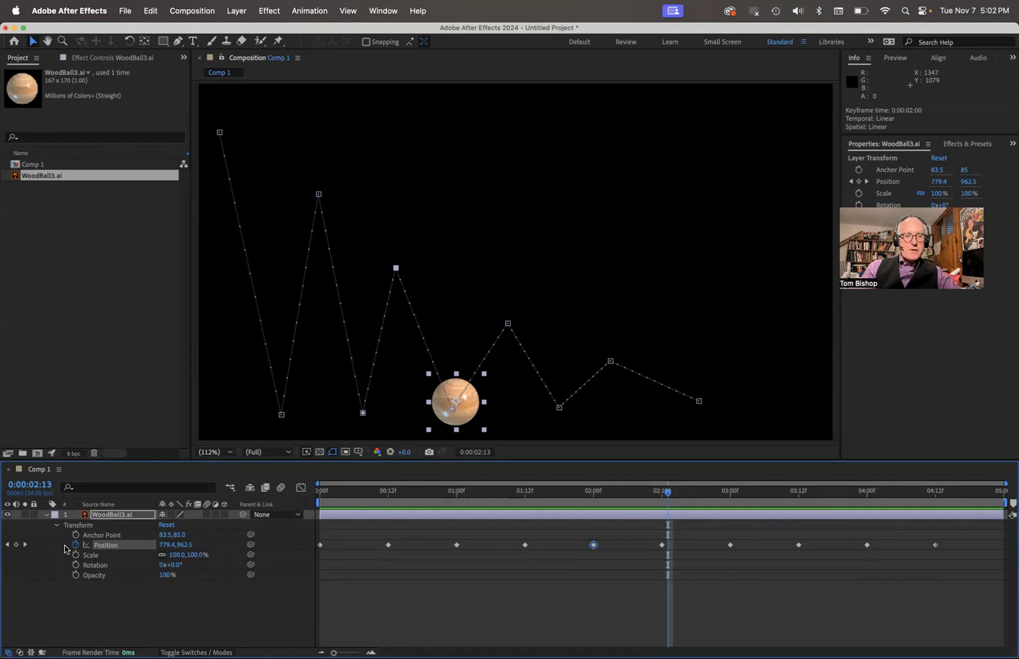
click(105, 547)
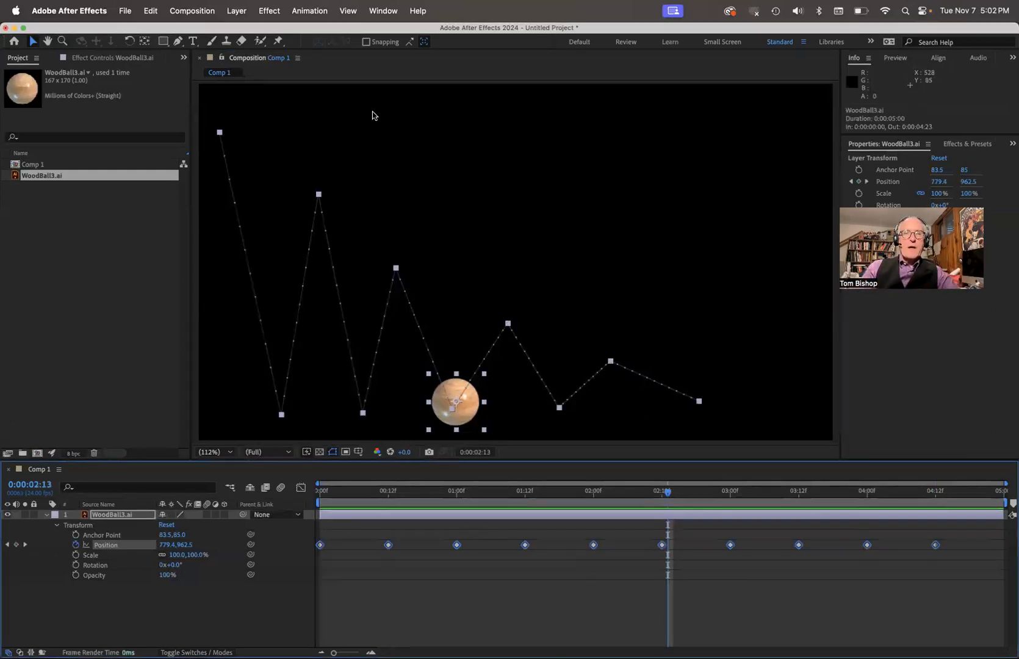
click(378, 89)
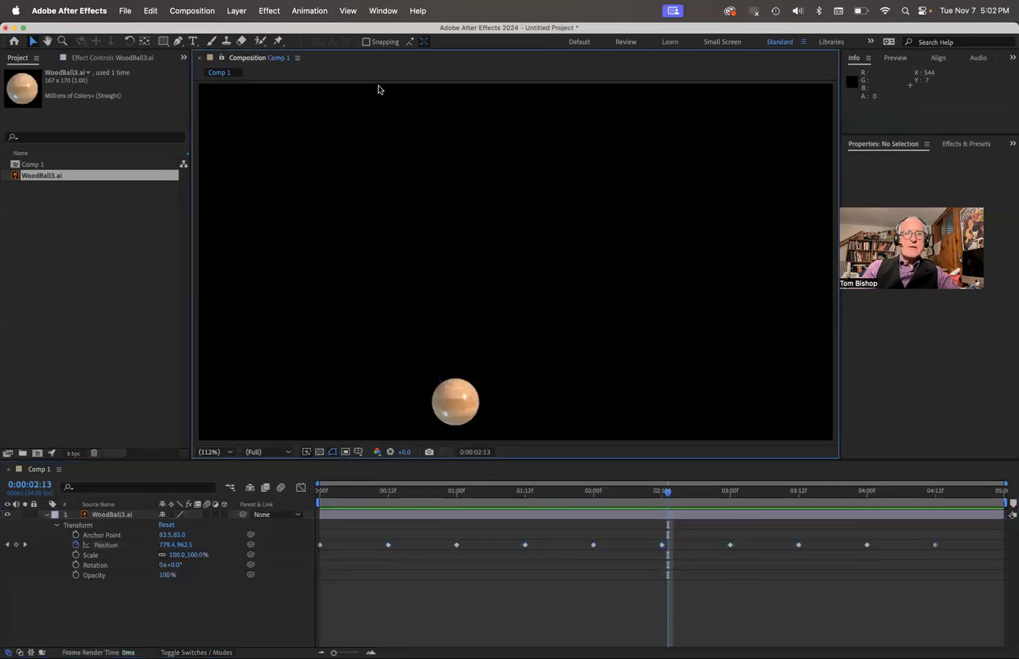
Curve the ball's motion path with the Pen tool at its start point and at the bounce peaks at 1:00, 2:00, 3:00 and 4:00.
click(473, 401)
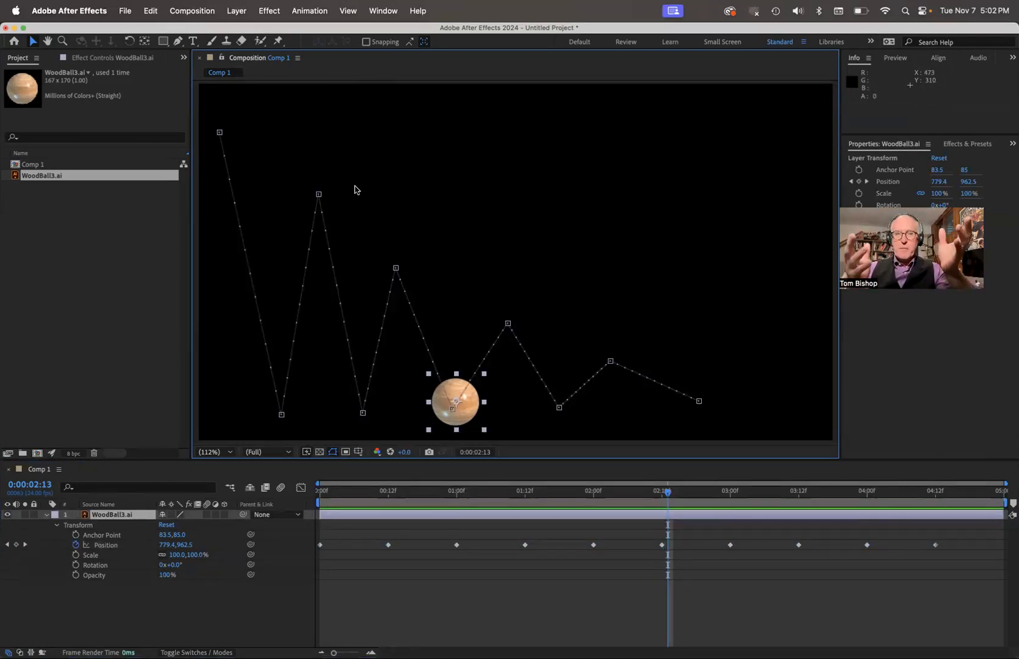
click(178, 42)
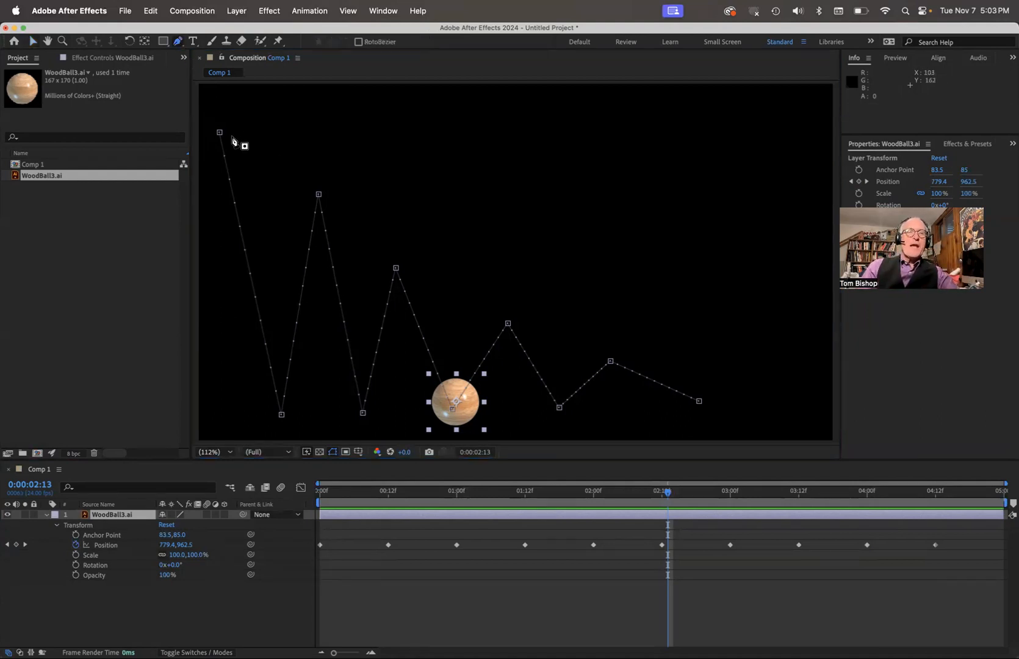
drag(219, 132, 278, 152)
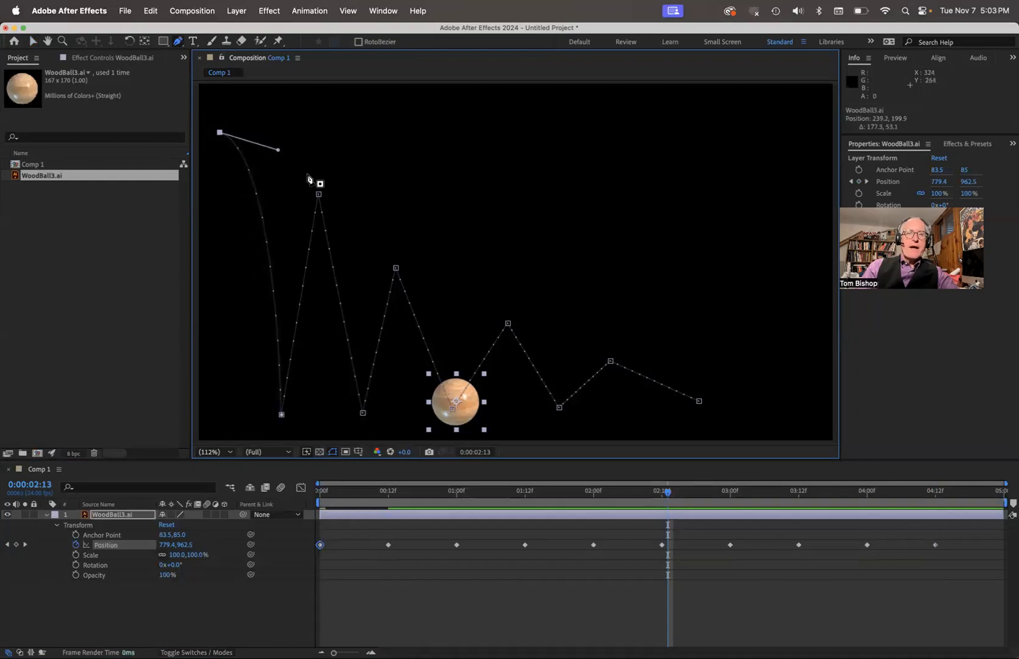
drag(319, 194, 358, 196)
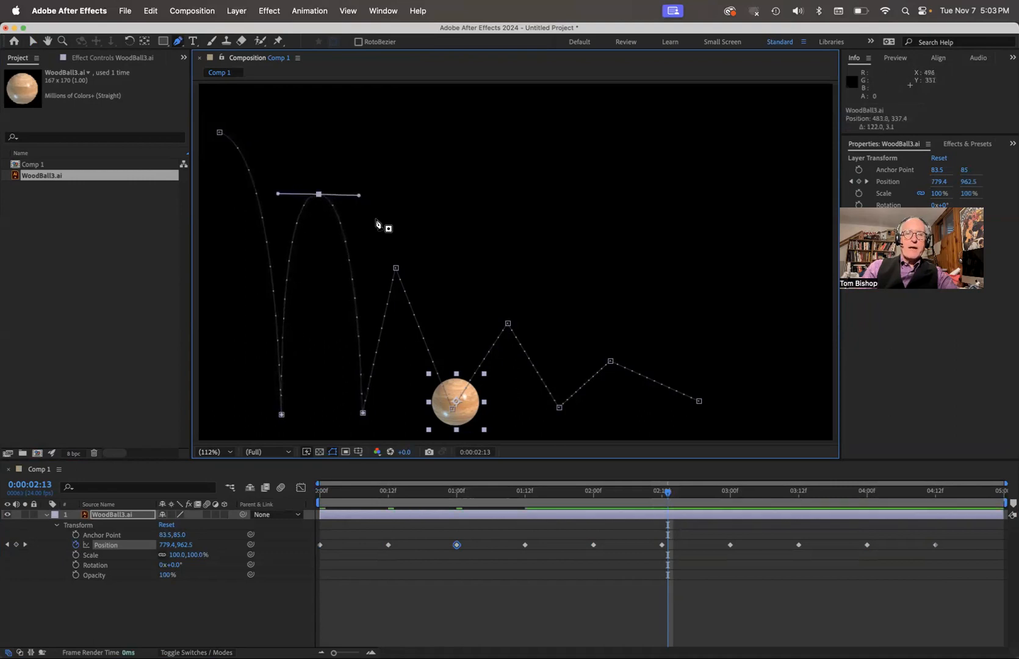
click(396, 269)
drag(396, 268, 431, 272)
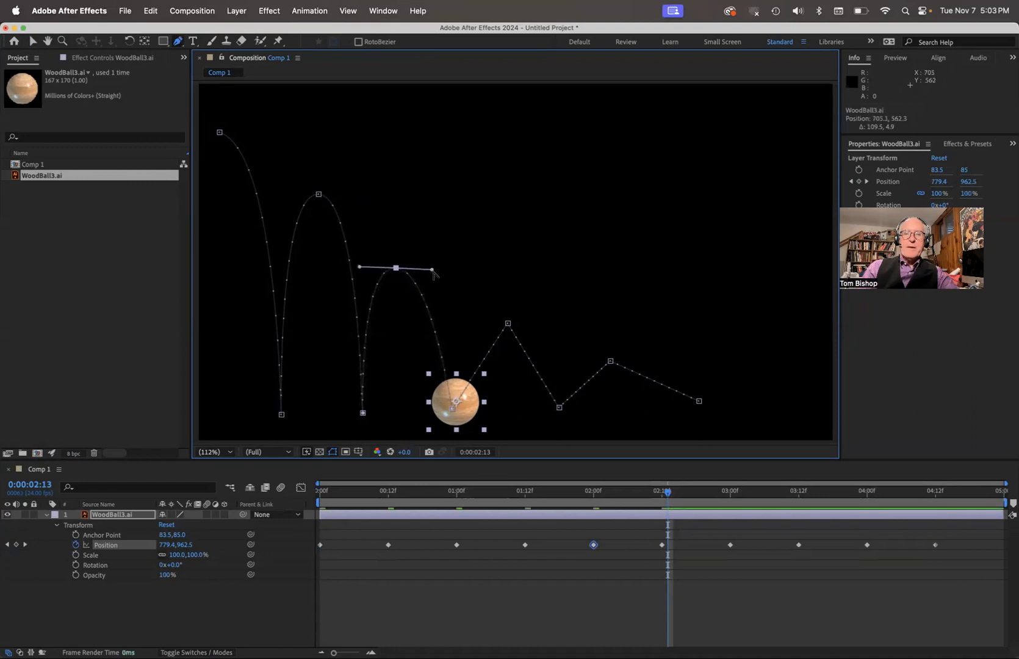
click(508, 324)
drag(507, 324, 556, 328)
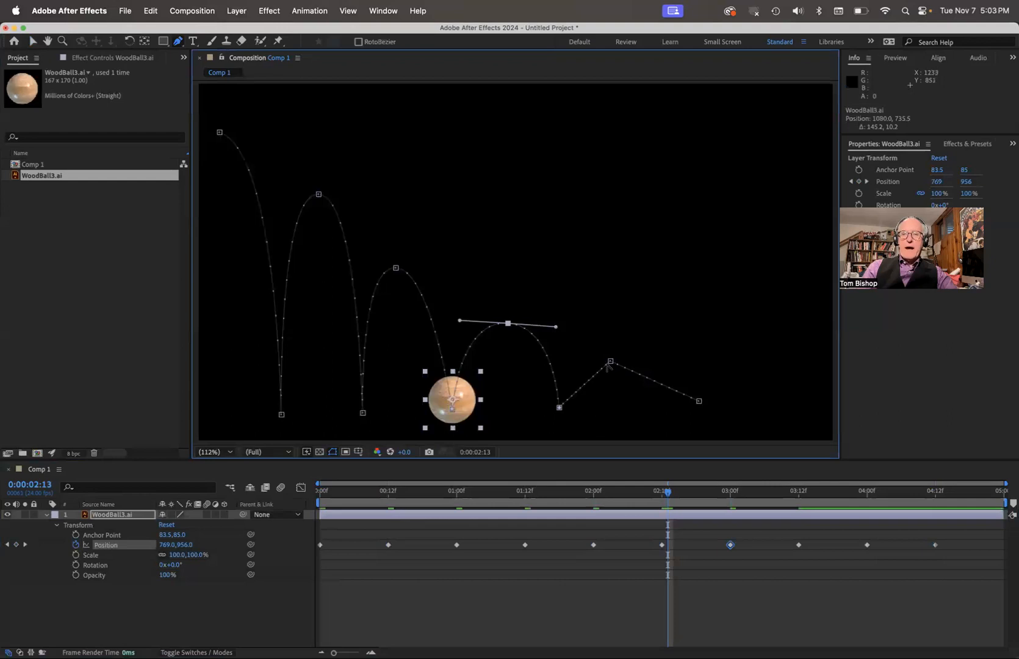
drag(610, 362, 657, 363)
Add a nearly horizontal curve handle to the motion path's end point and move that point to about 1779, 1016.
drag(699, 402, 631, 405)
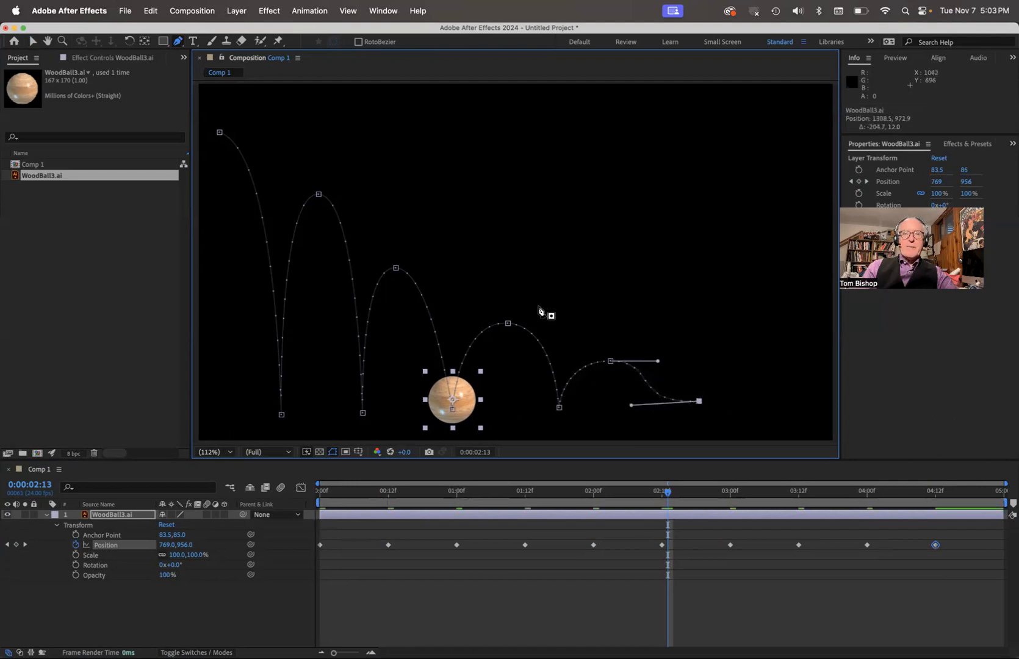
key(v)
drag(699, 402, 785, 421)
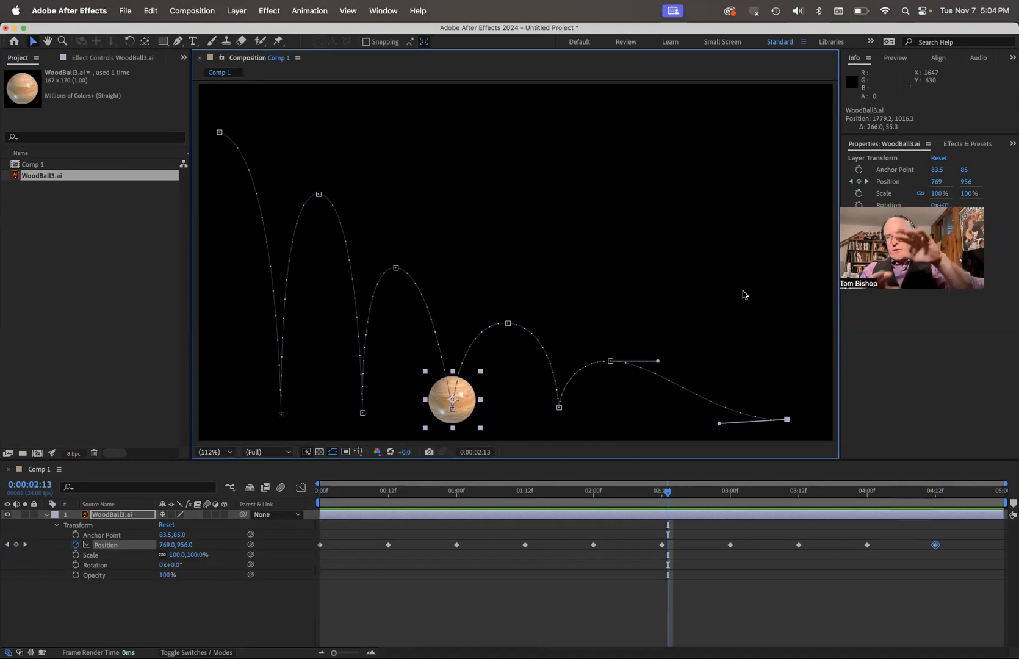
Apply Easy Ease to the final Position keyframe at 4:12 and preview the animation.
click(315, 13)
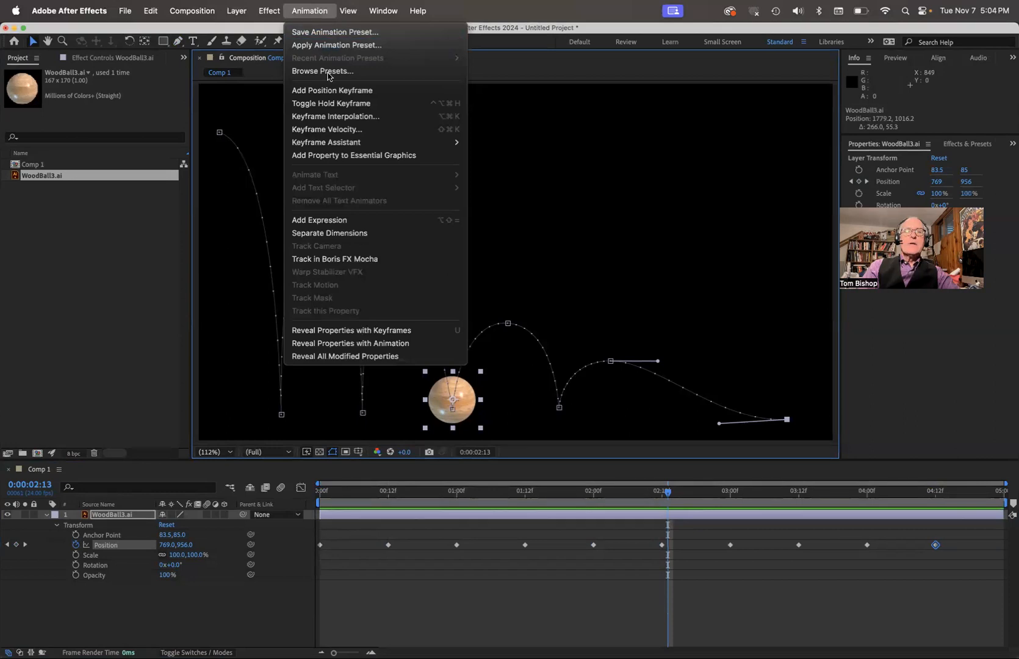
mouse_move(339, 144)
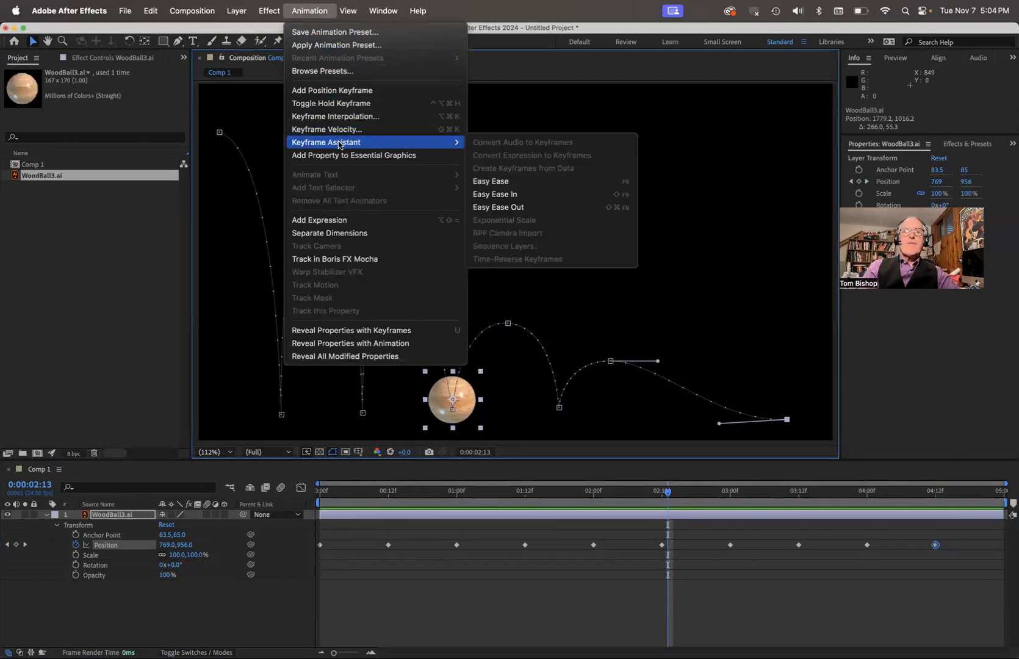
click(505, 182)
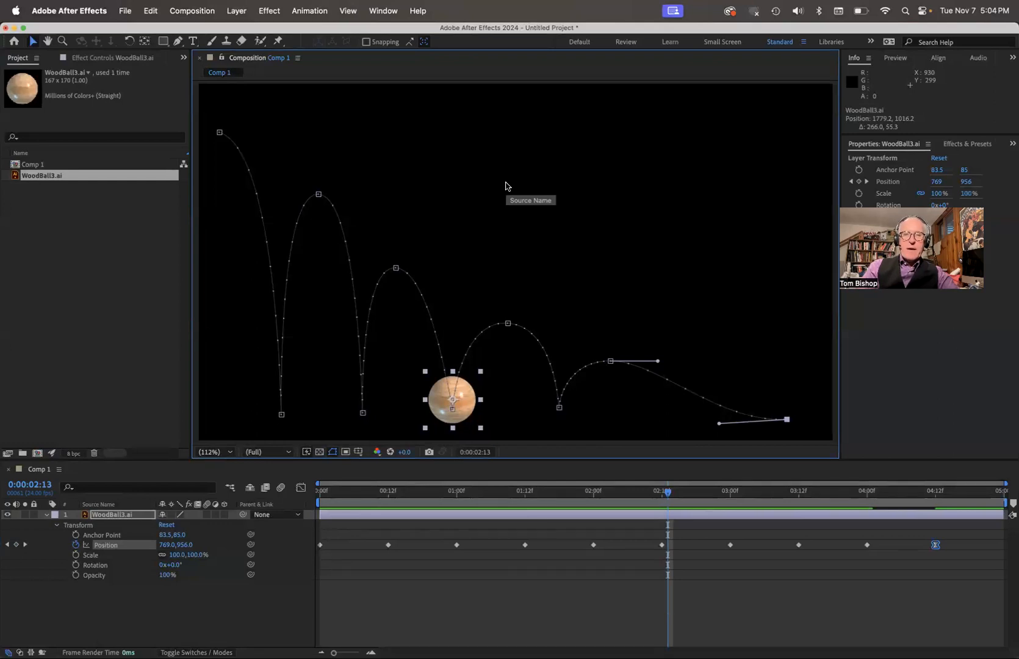
key(space)
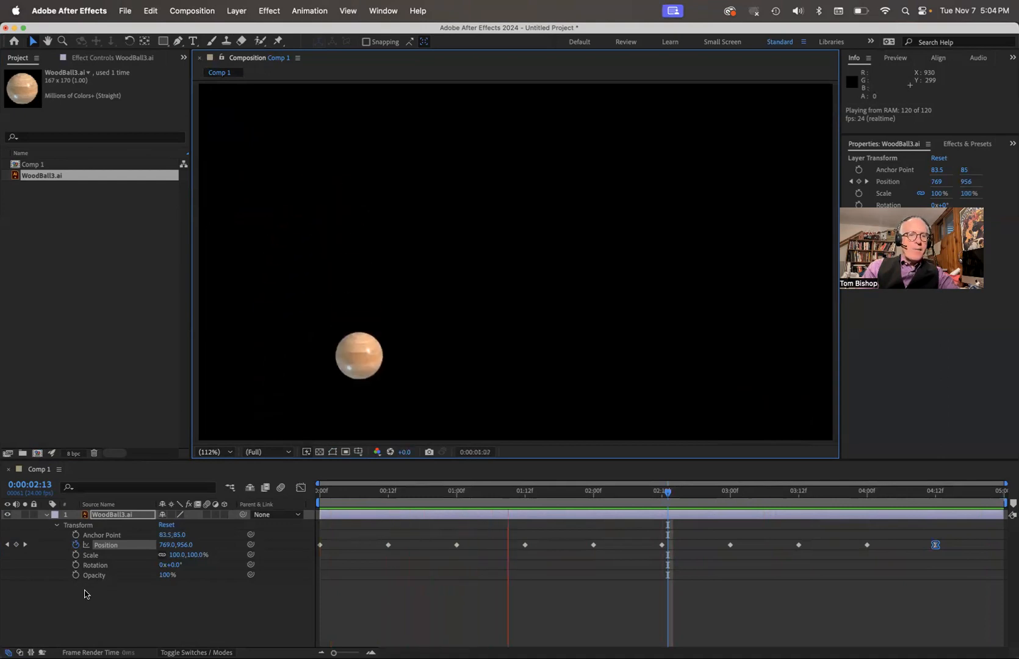
key(space)
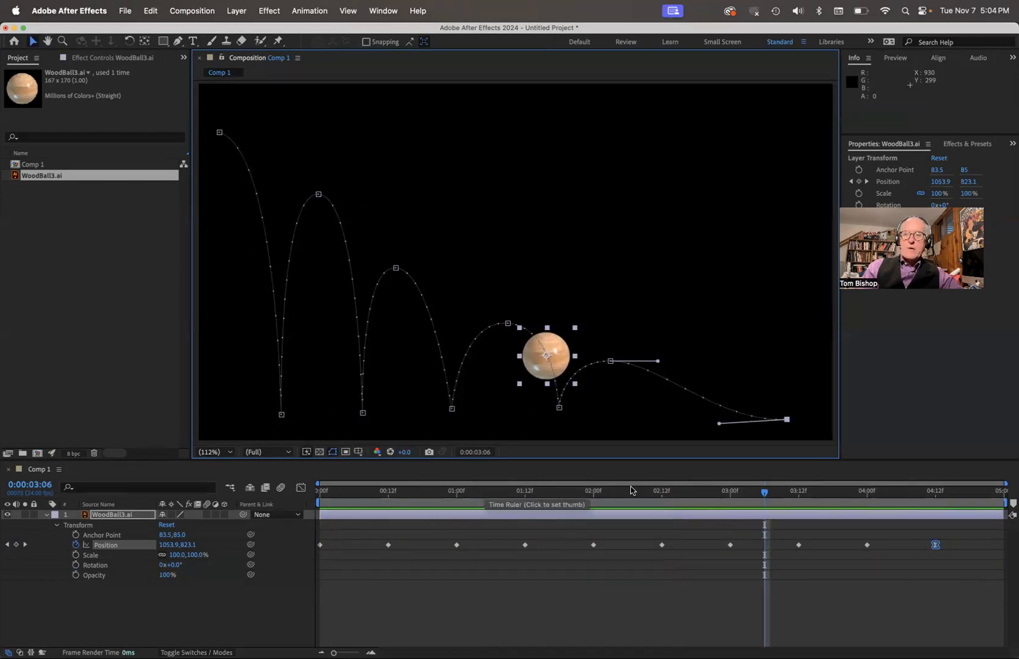
Animate the ball's Rotation from 0x+0.0° at 0:00 to 10x+0.0° at 4:12 and preview the spin.
drag(764, 495, 309, 535)
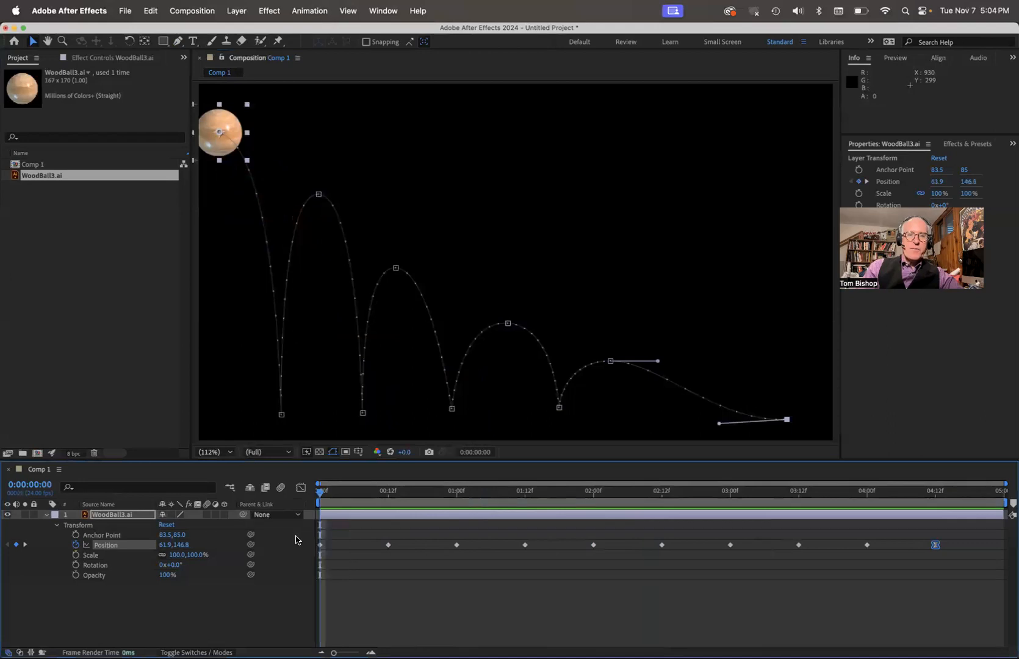
click(76, 565)
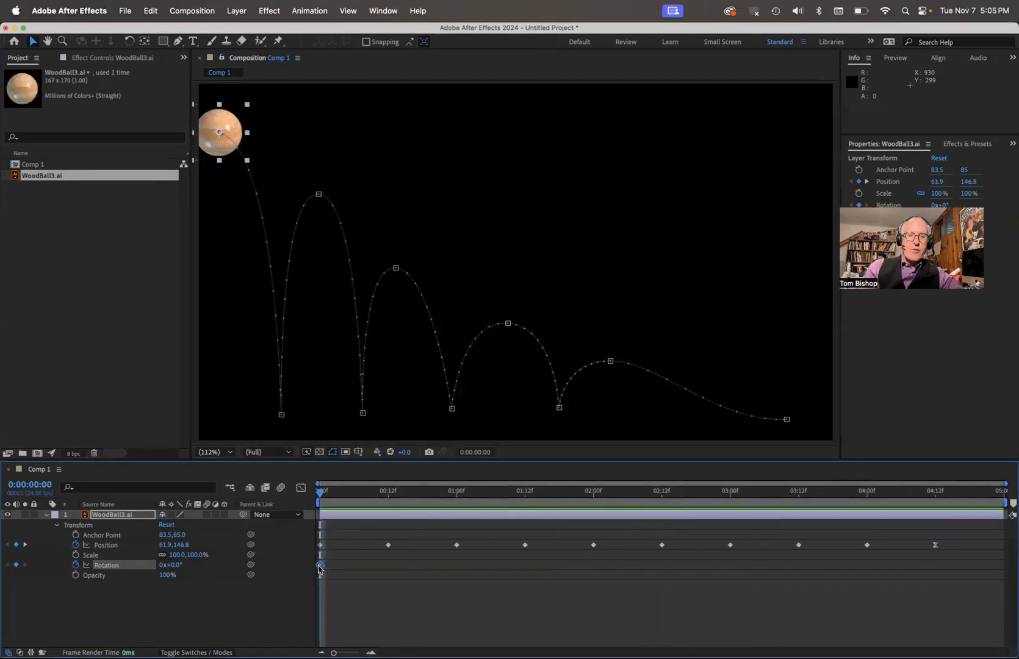
drag(320, 494, 936, 558)
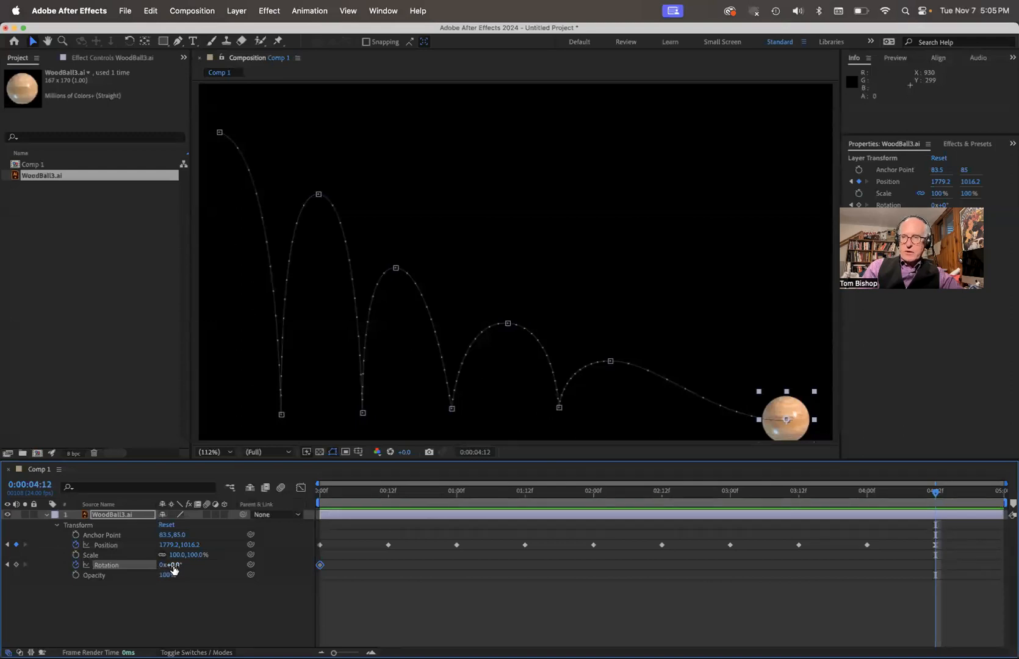
drag(164, 565, 167, 566)
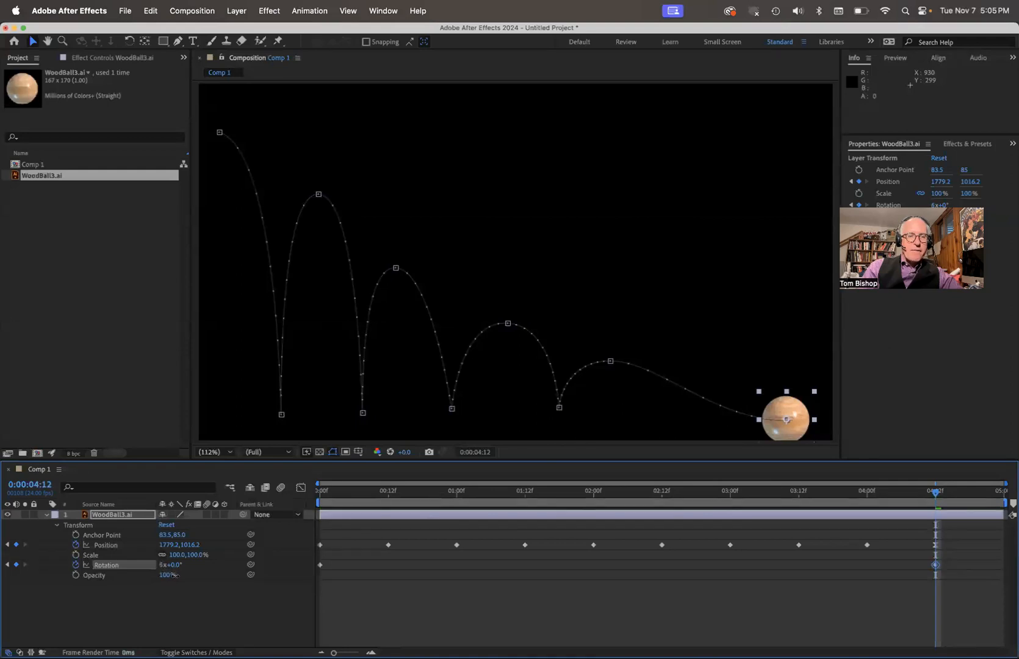
drag(177, 575, 178, 575)
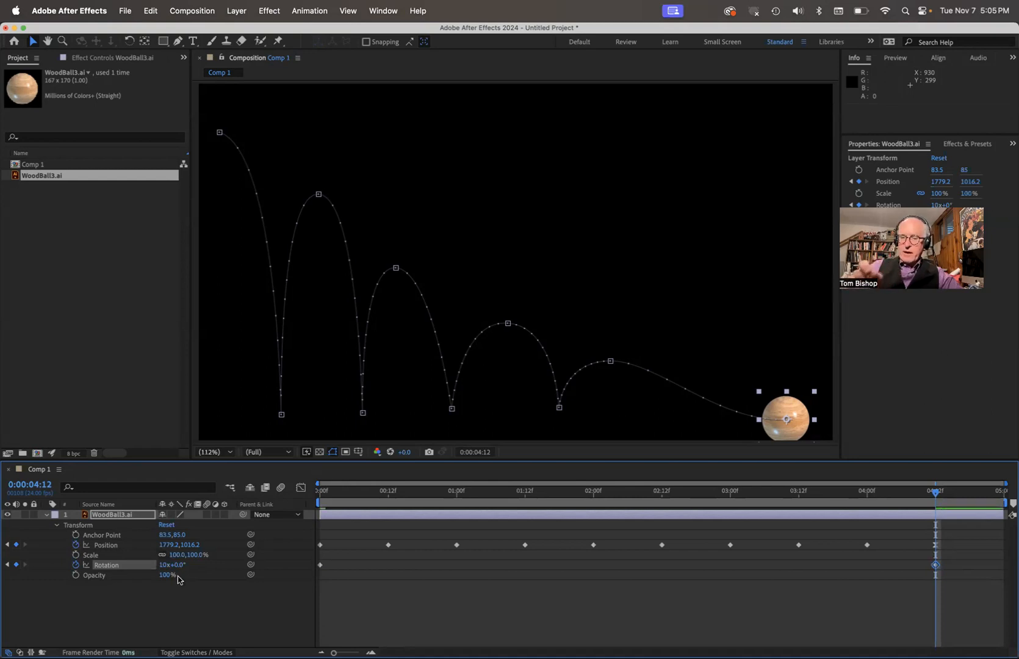
key(space)
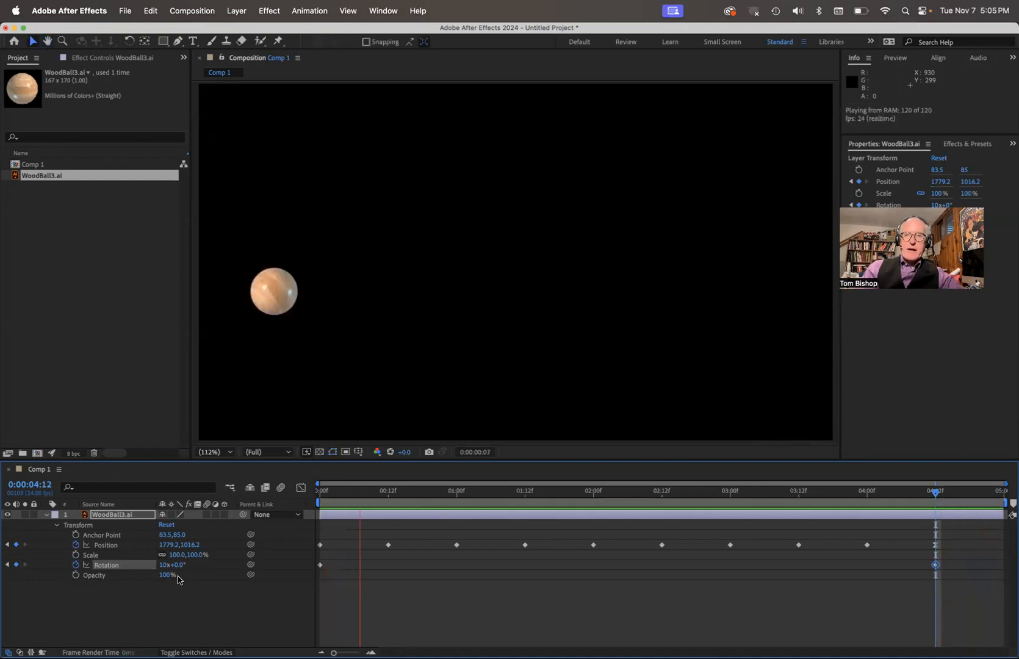